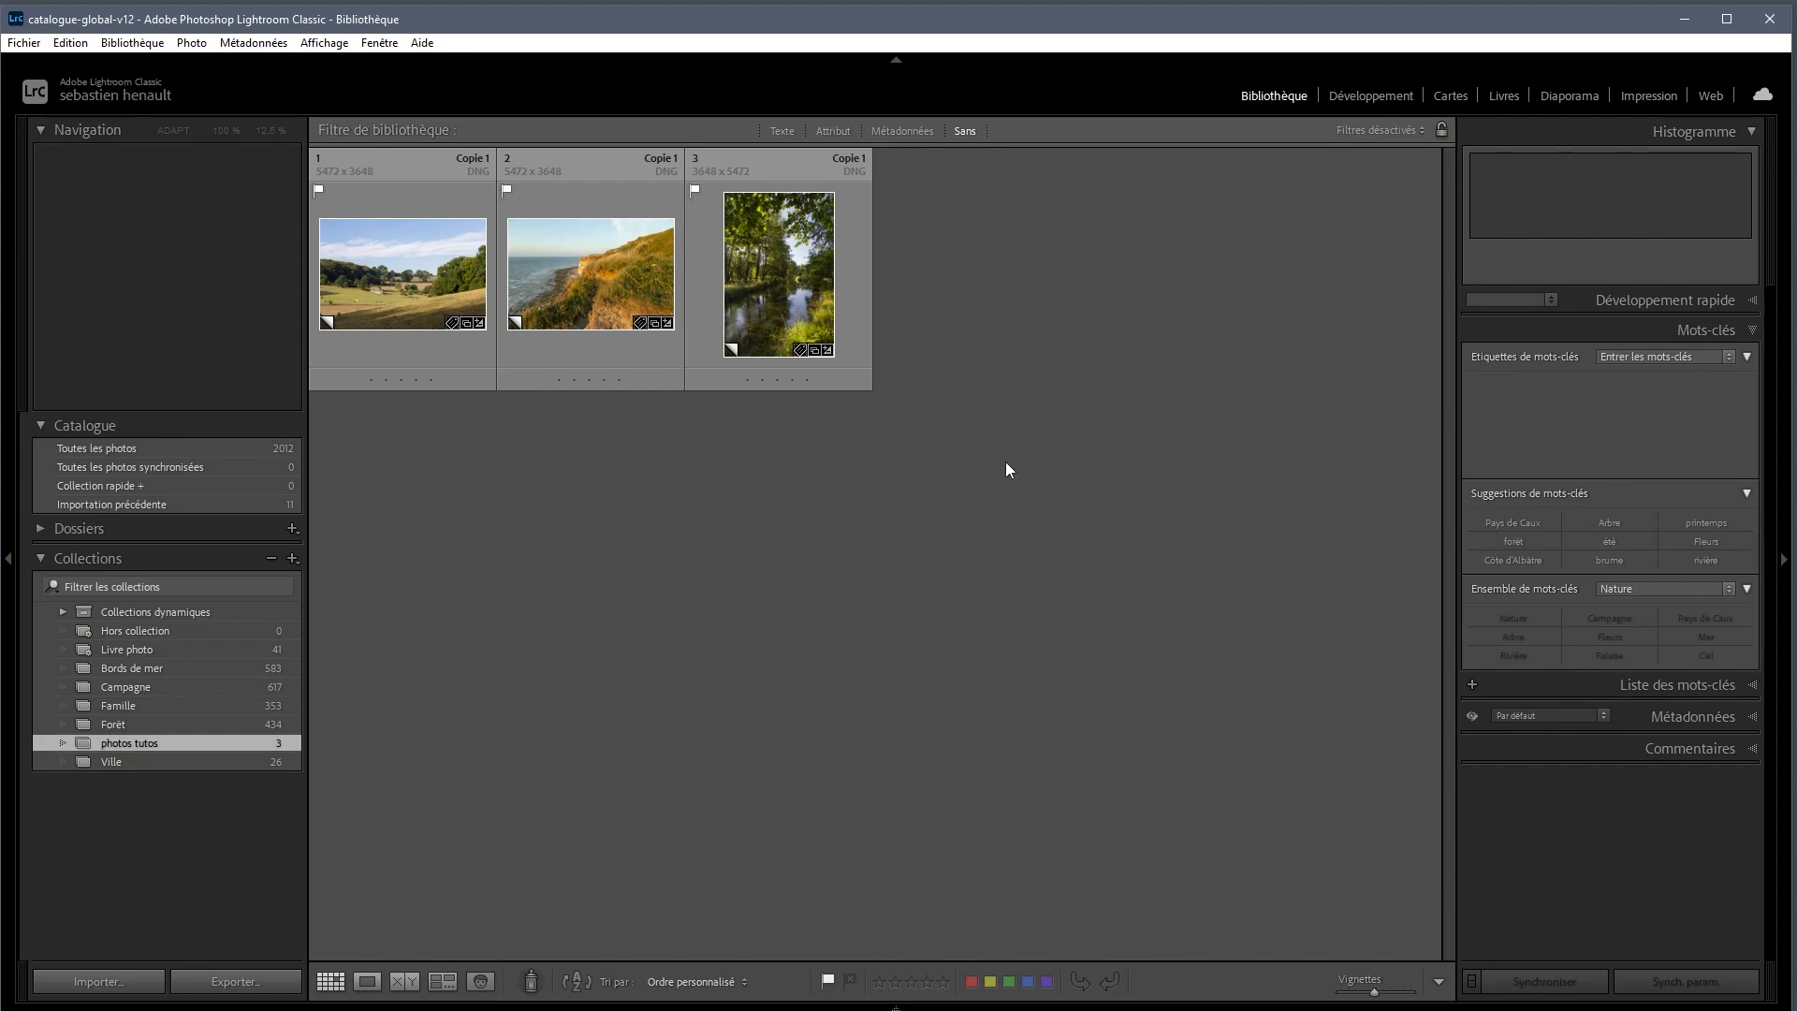
Open the countryside landscape, the first photo in the photos tutos collection, for developing.
click(390, 301)
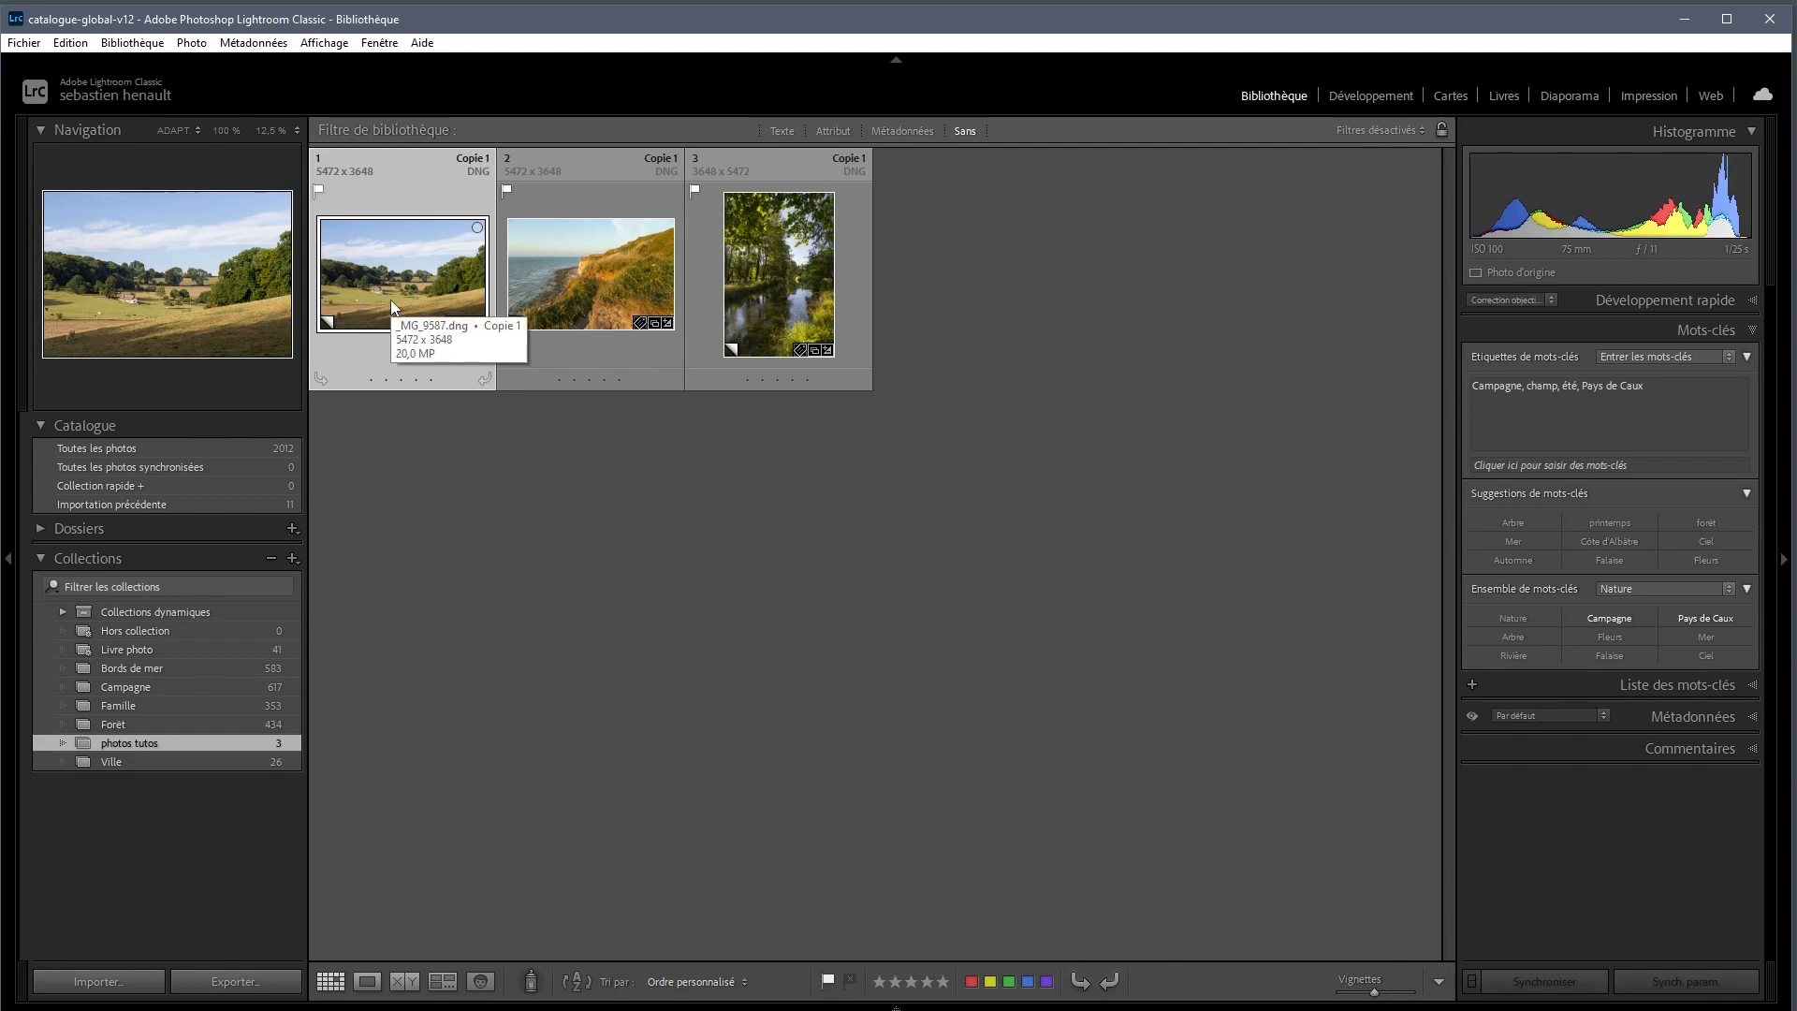
key(d)
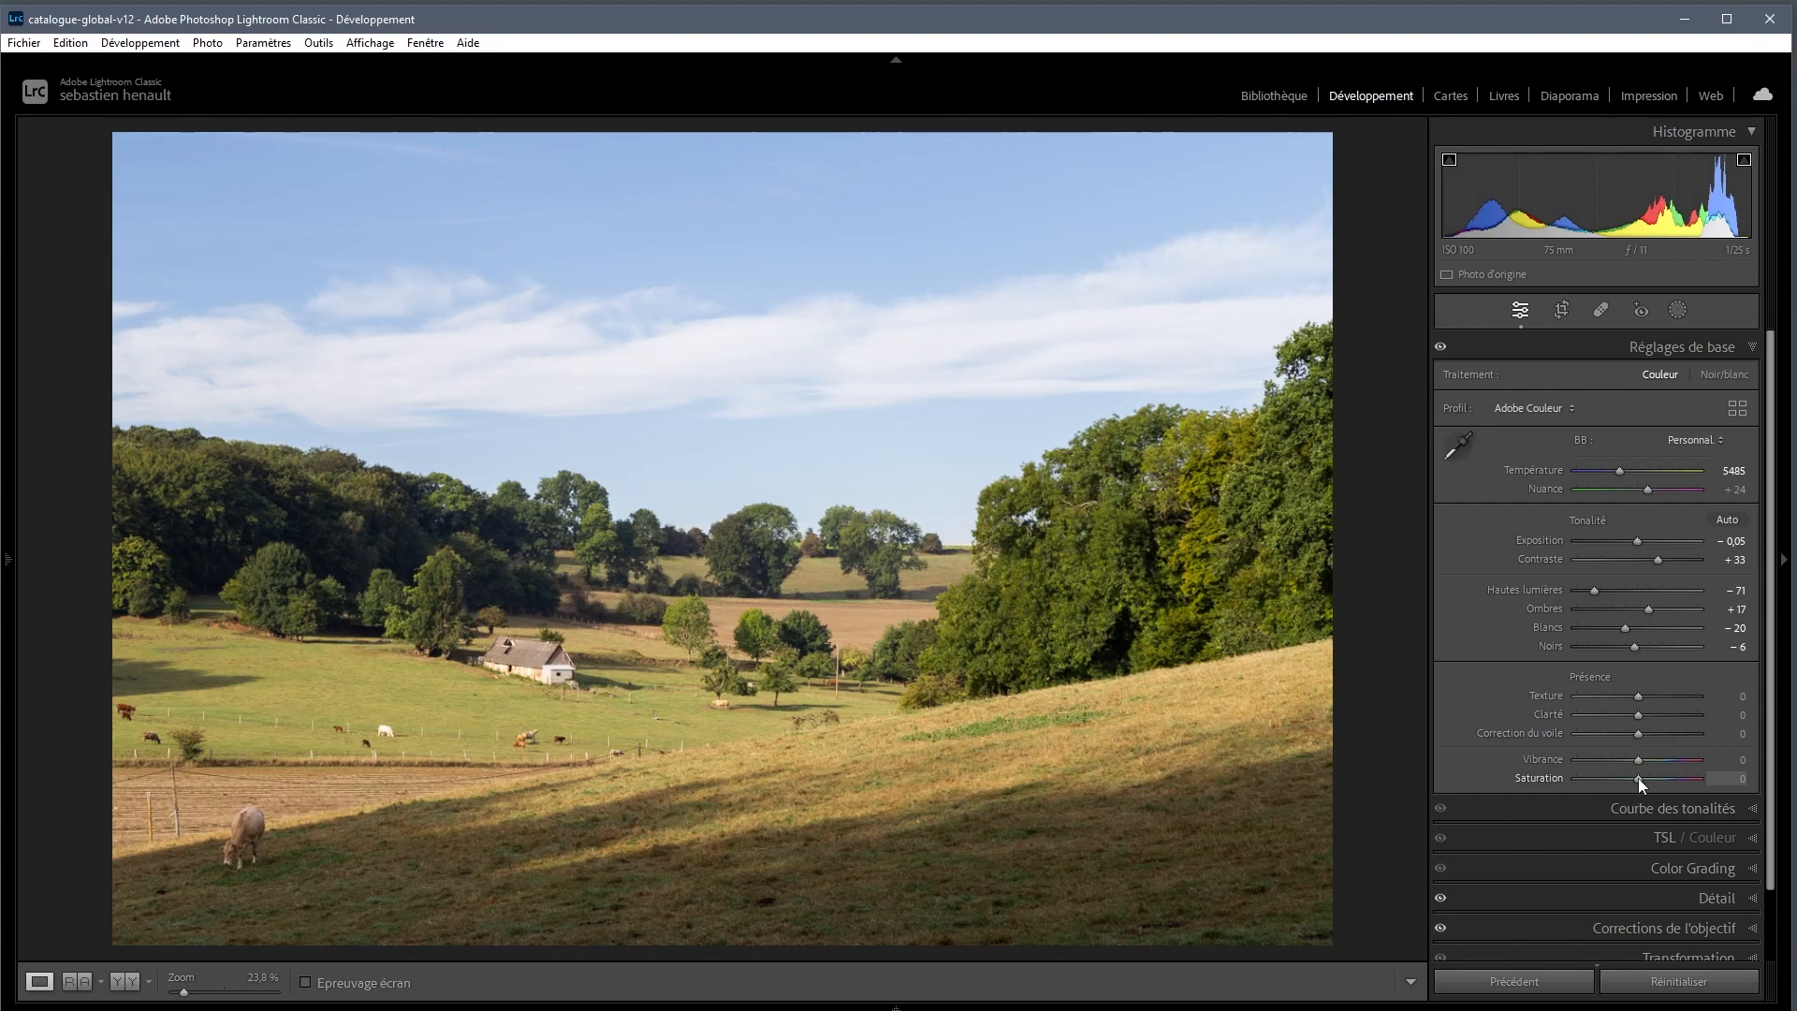
Try Saturation at +44 and at -100 on the countryside photo, and reset it to 0.
drag(1638, 778, 1663, 778)
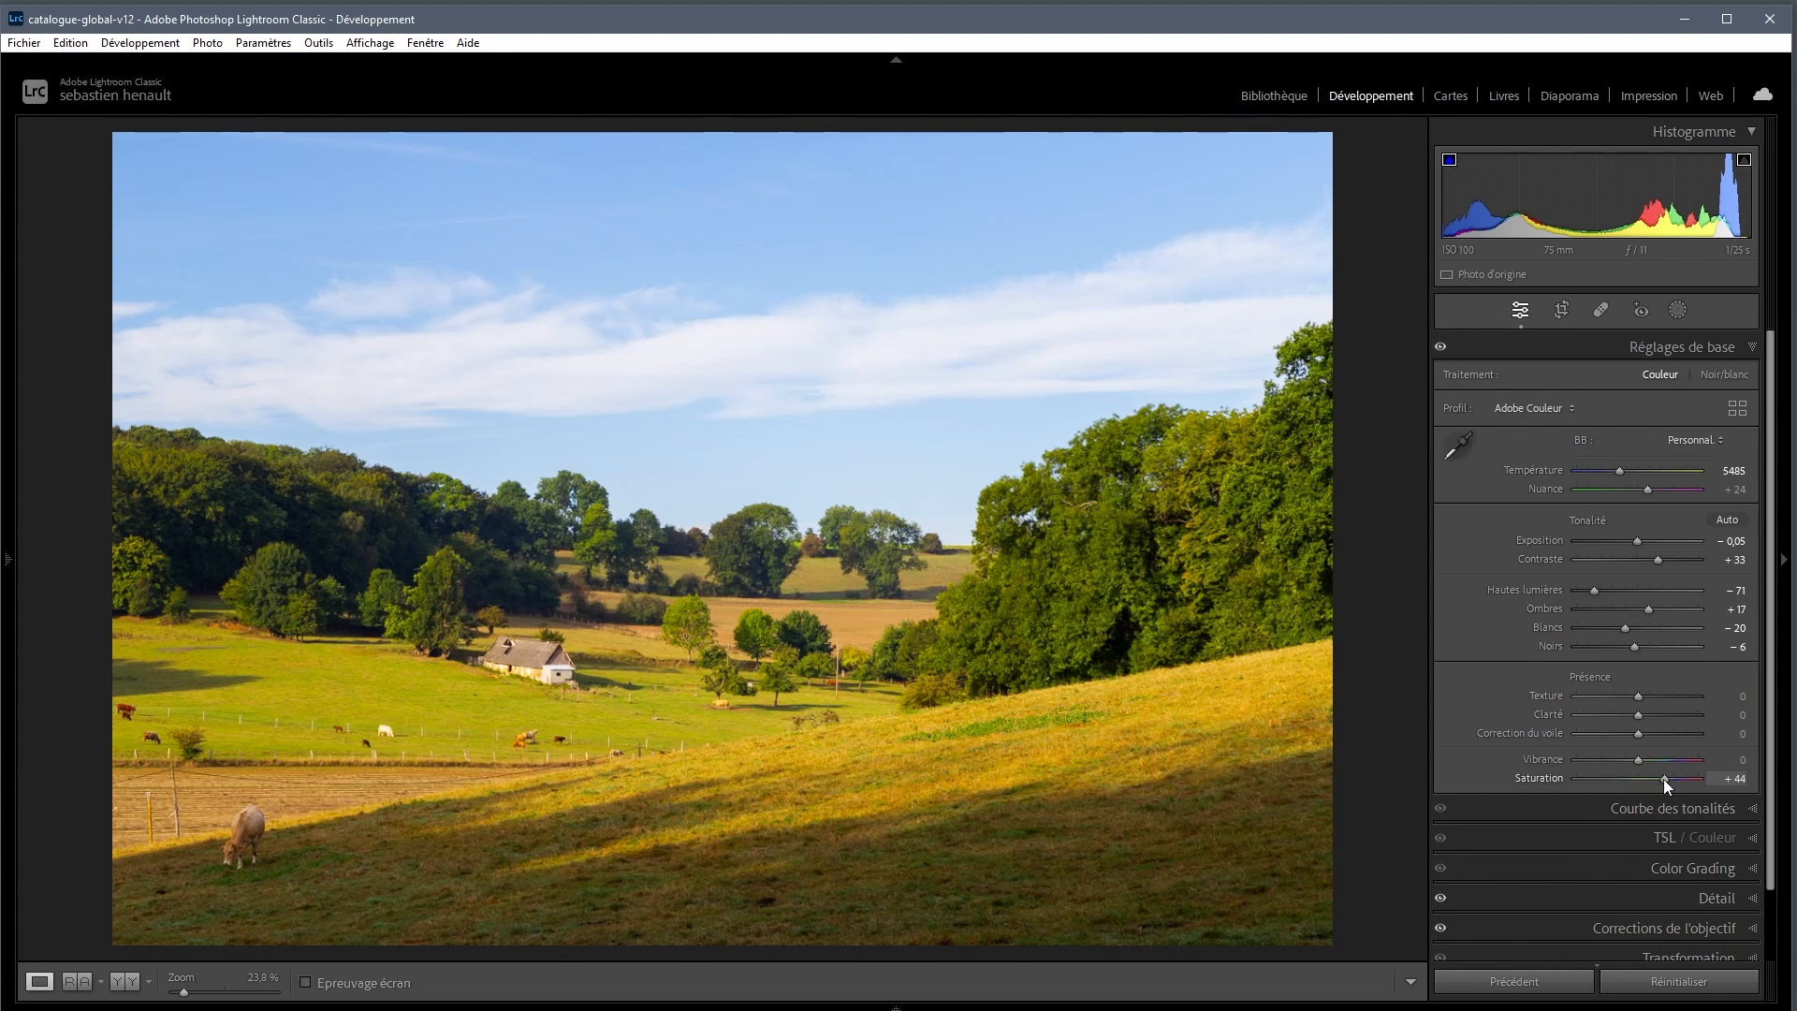
drag(1664, 779, 1541, 775)
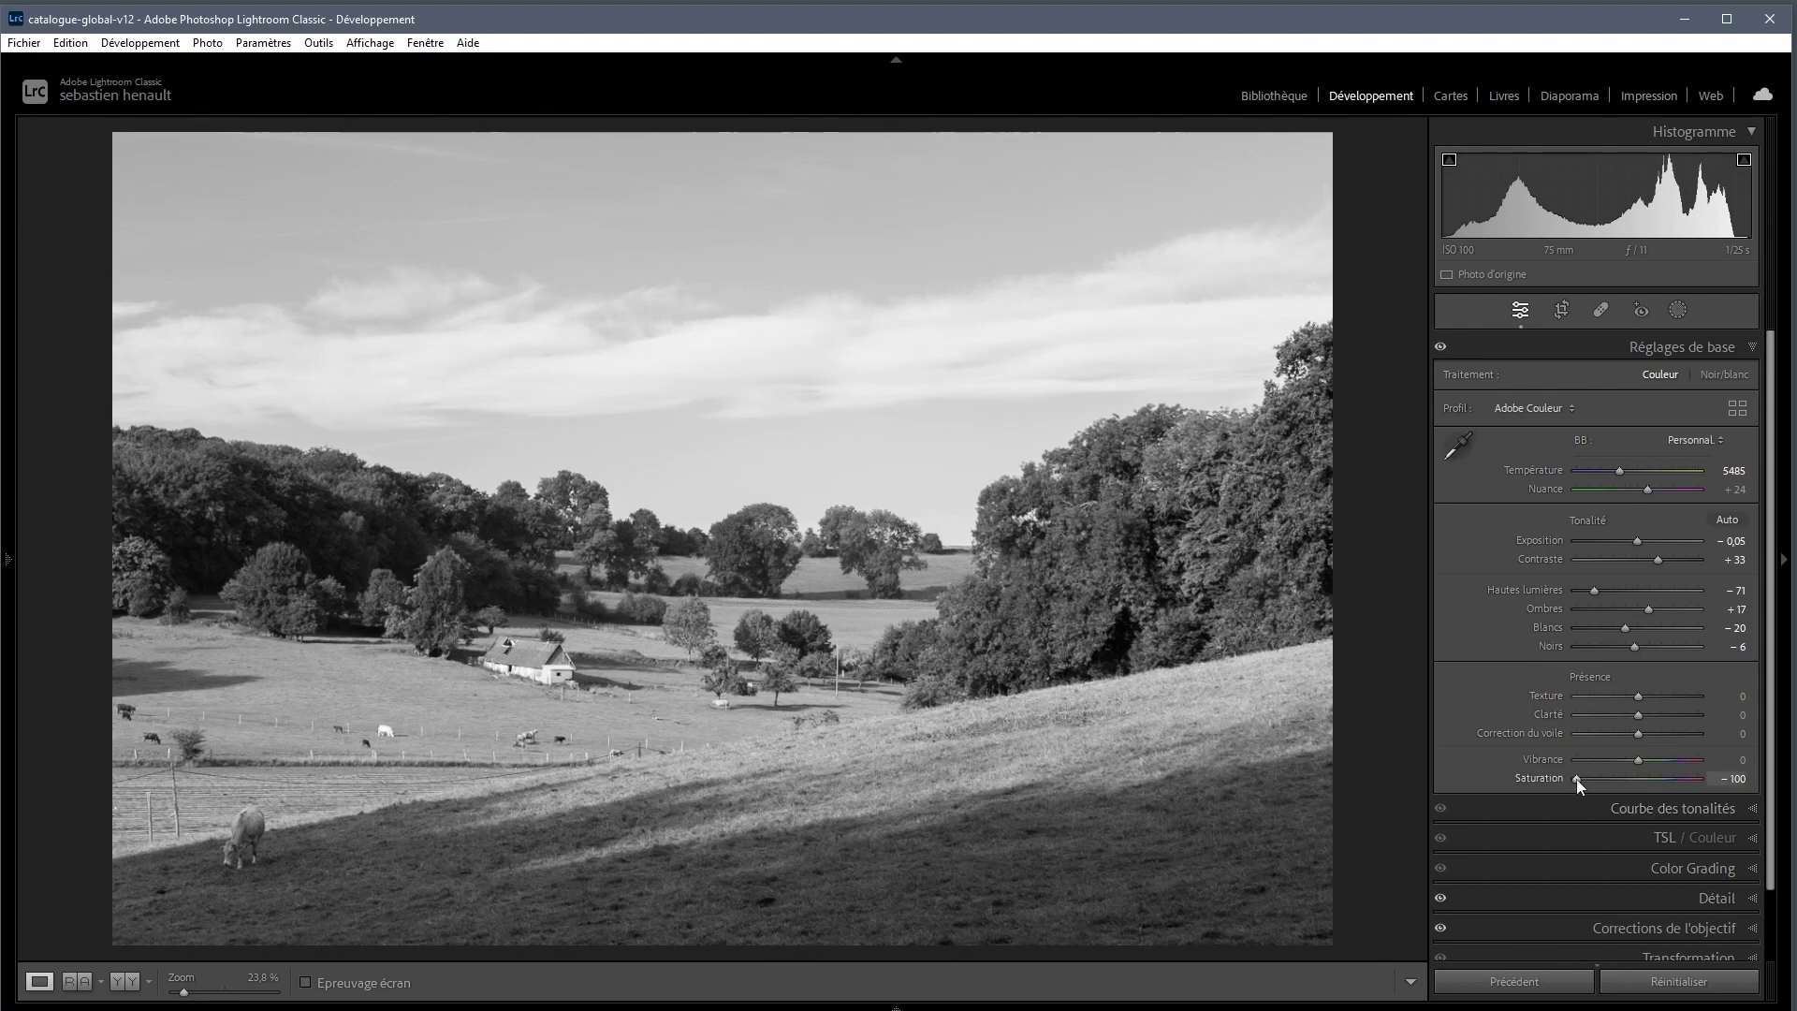
double_click(1577, 780)
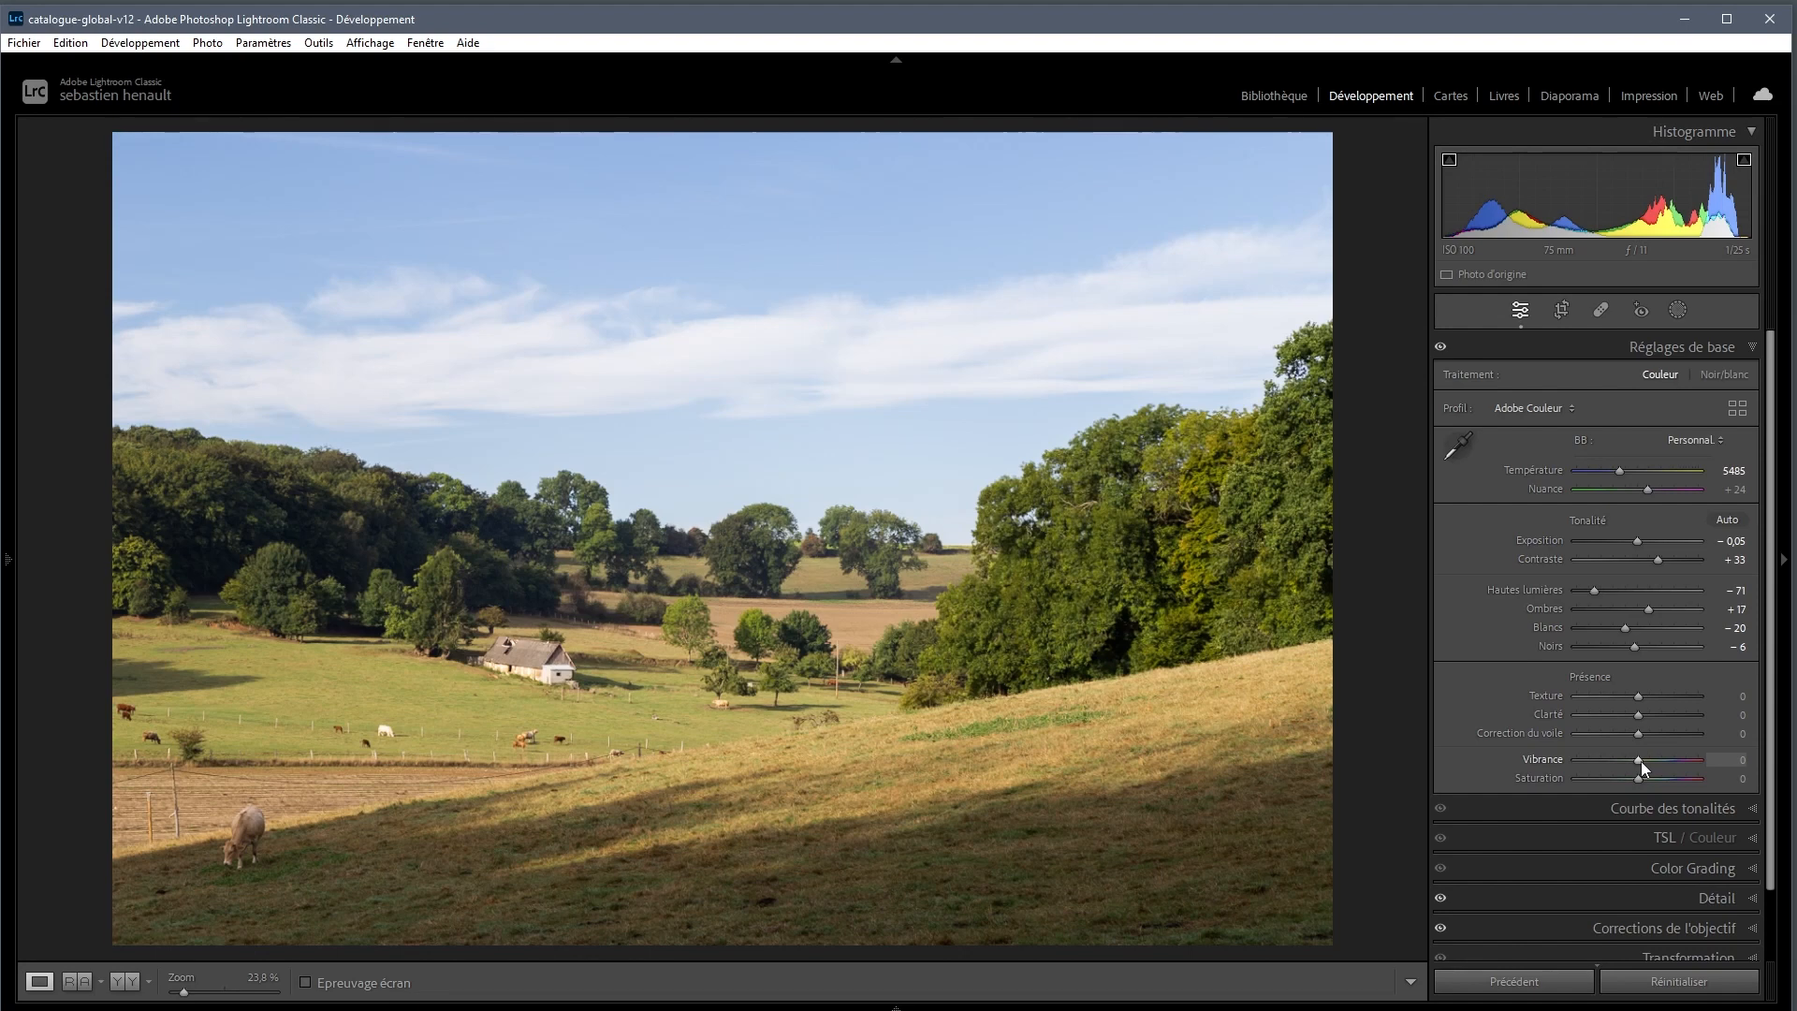
Try Vibrance at -100 and at +42 on the countryside photo, resetting it to 0 after each test.
drag(1640, 761, 1540, 753)
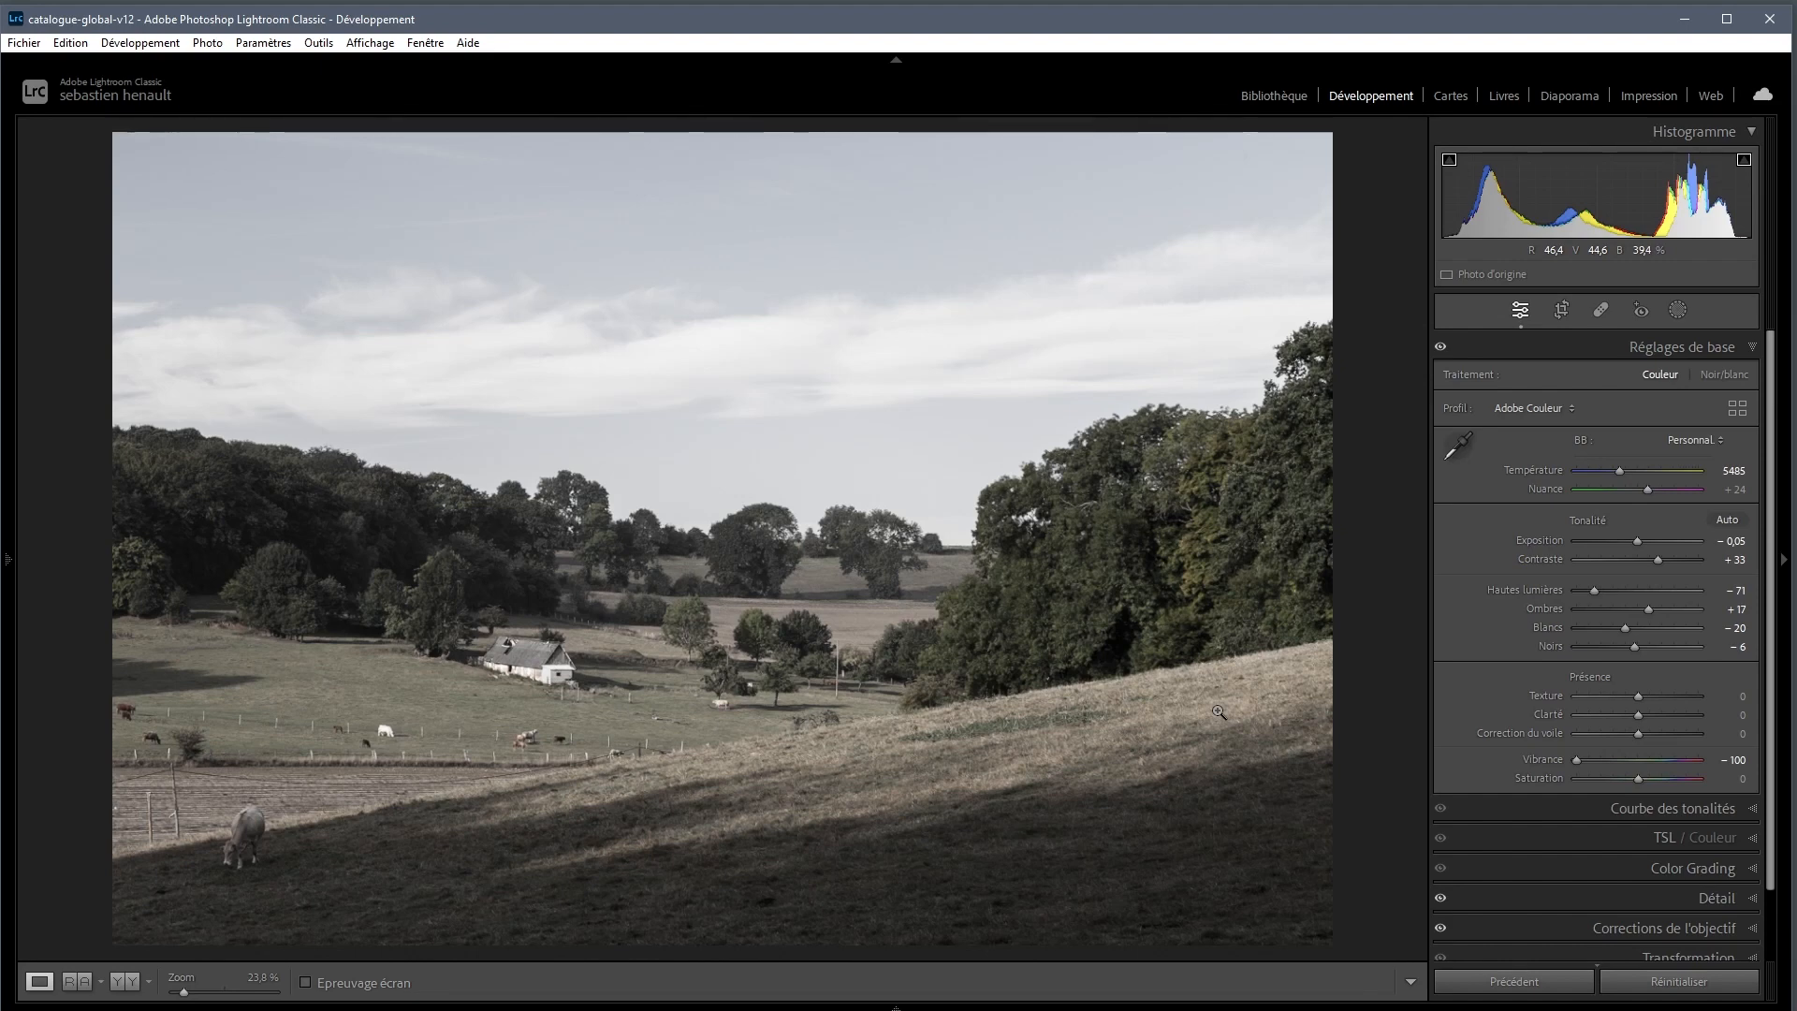
double_click(1577, 758)
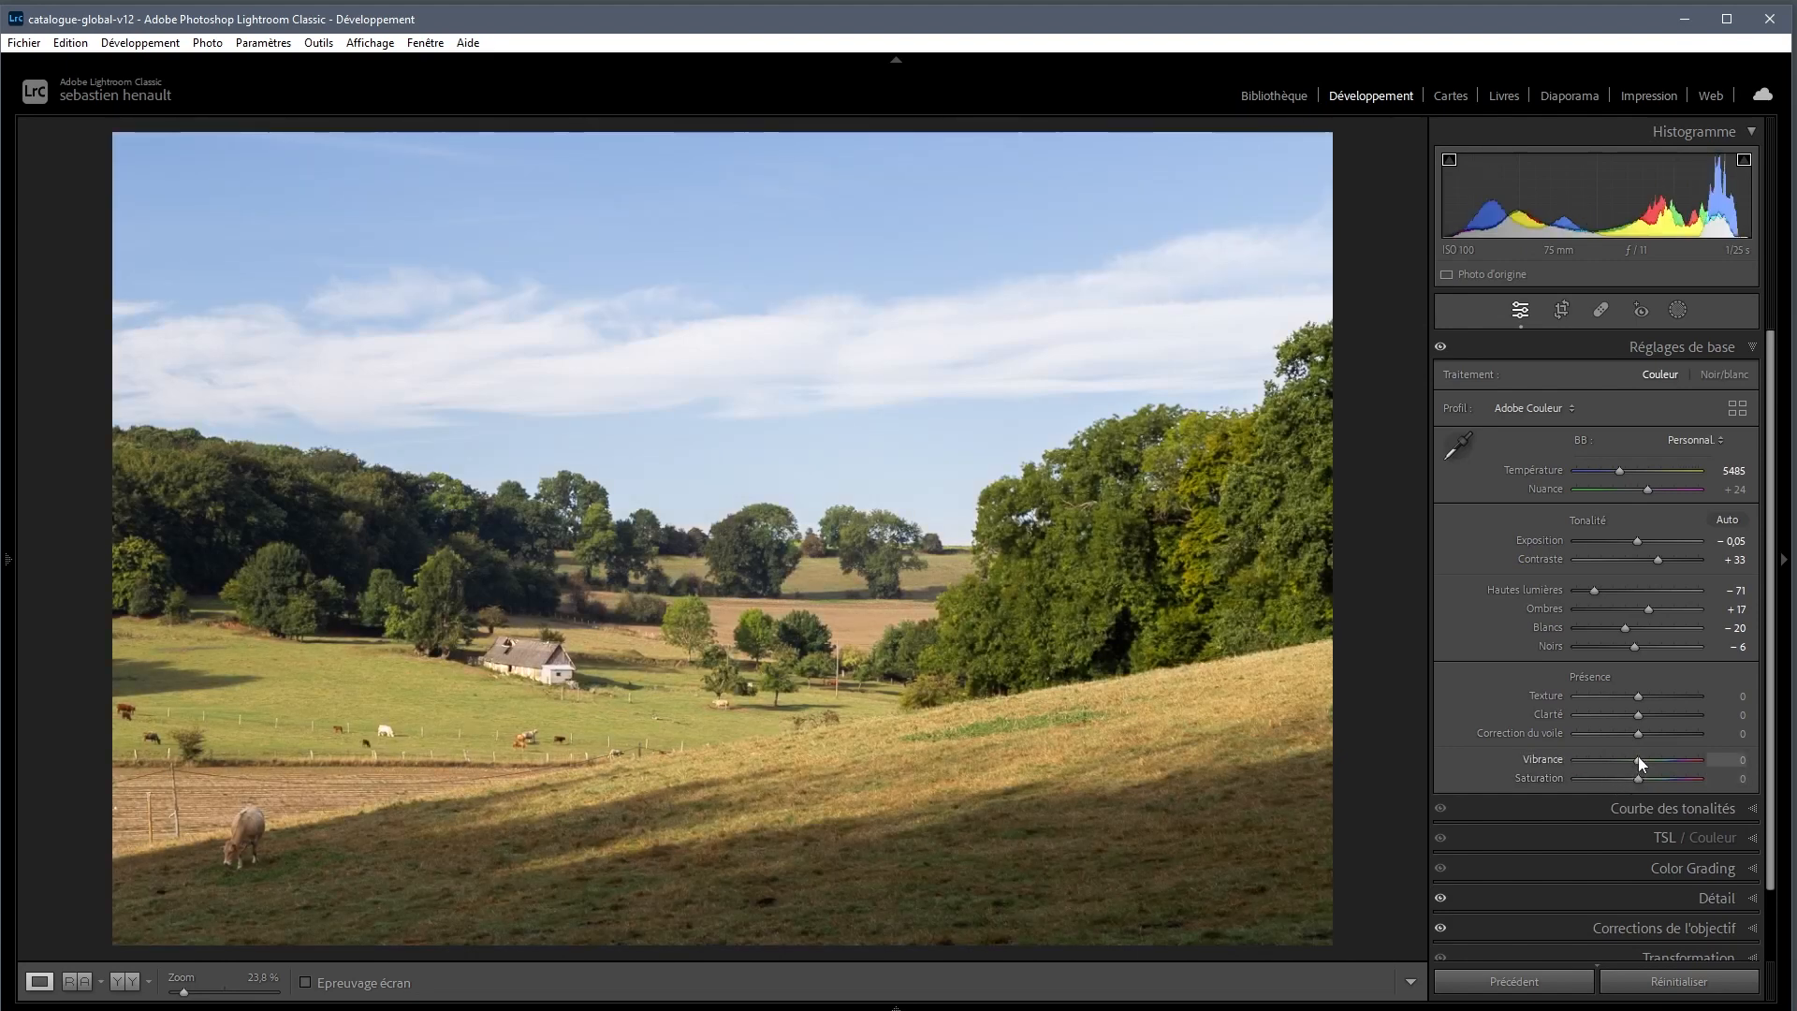
drag(1638, 757, 1663, 762)
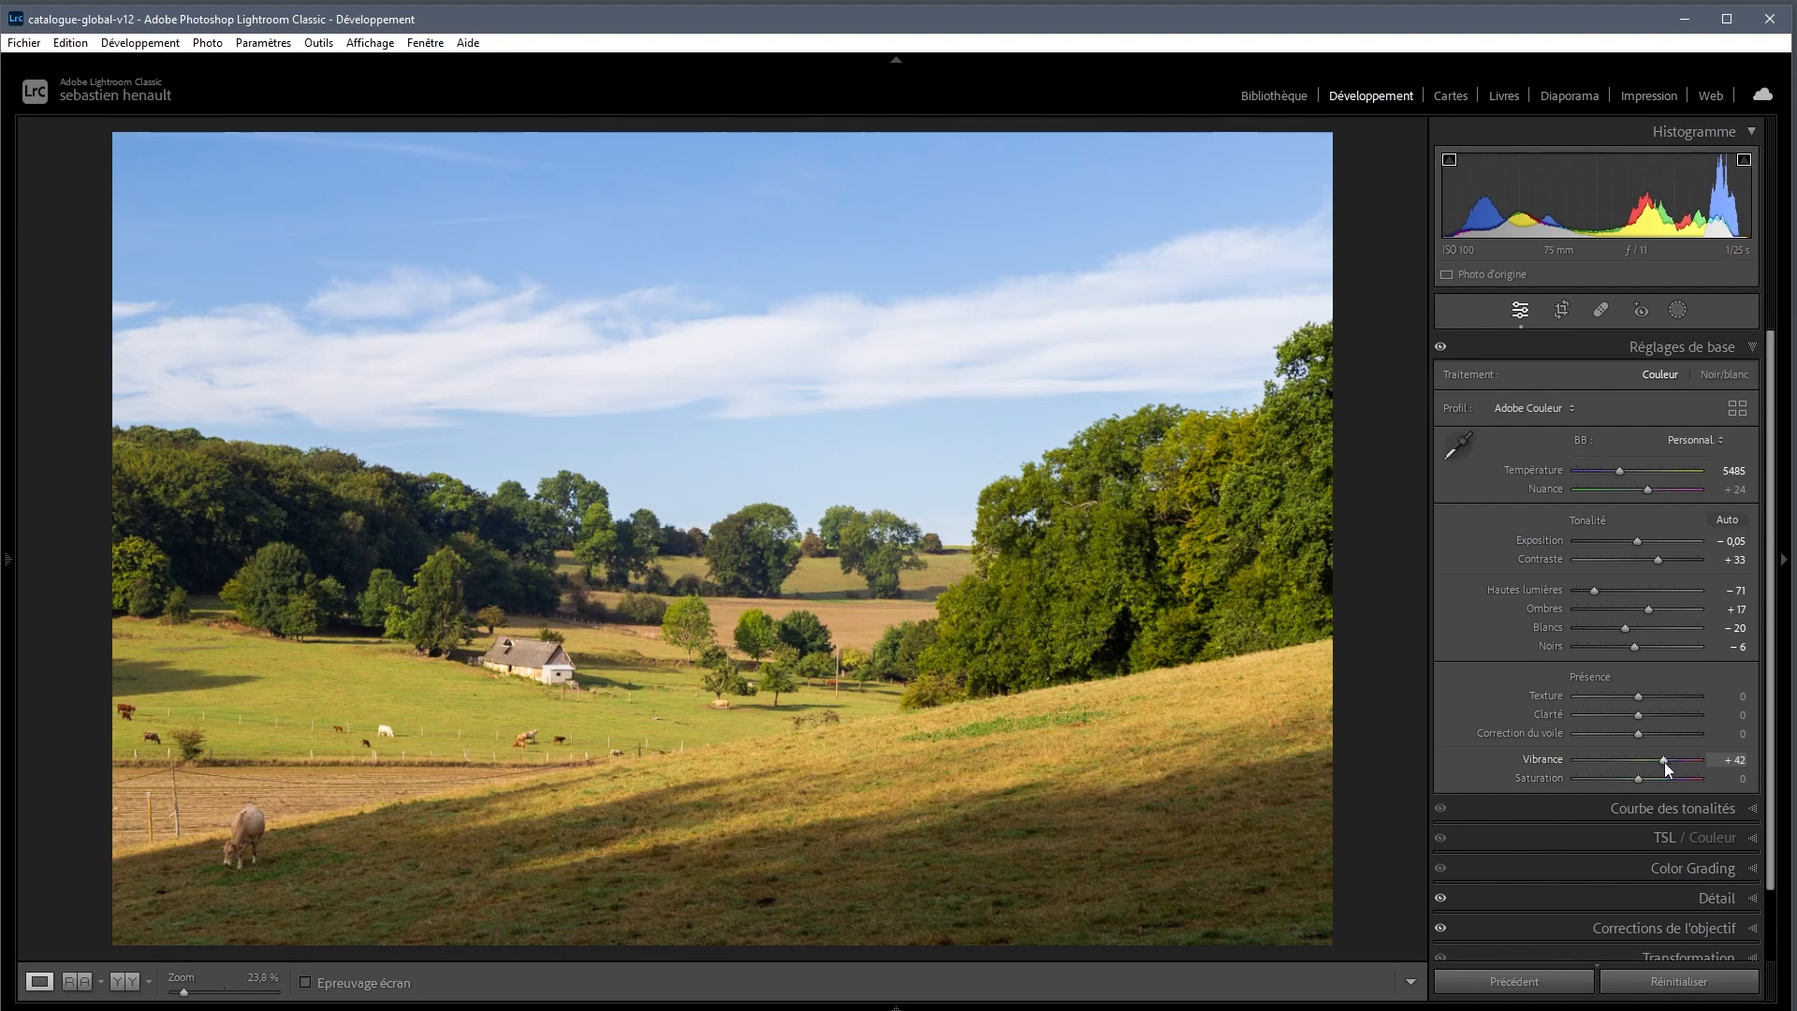
double_click(1664, 762)
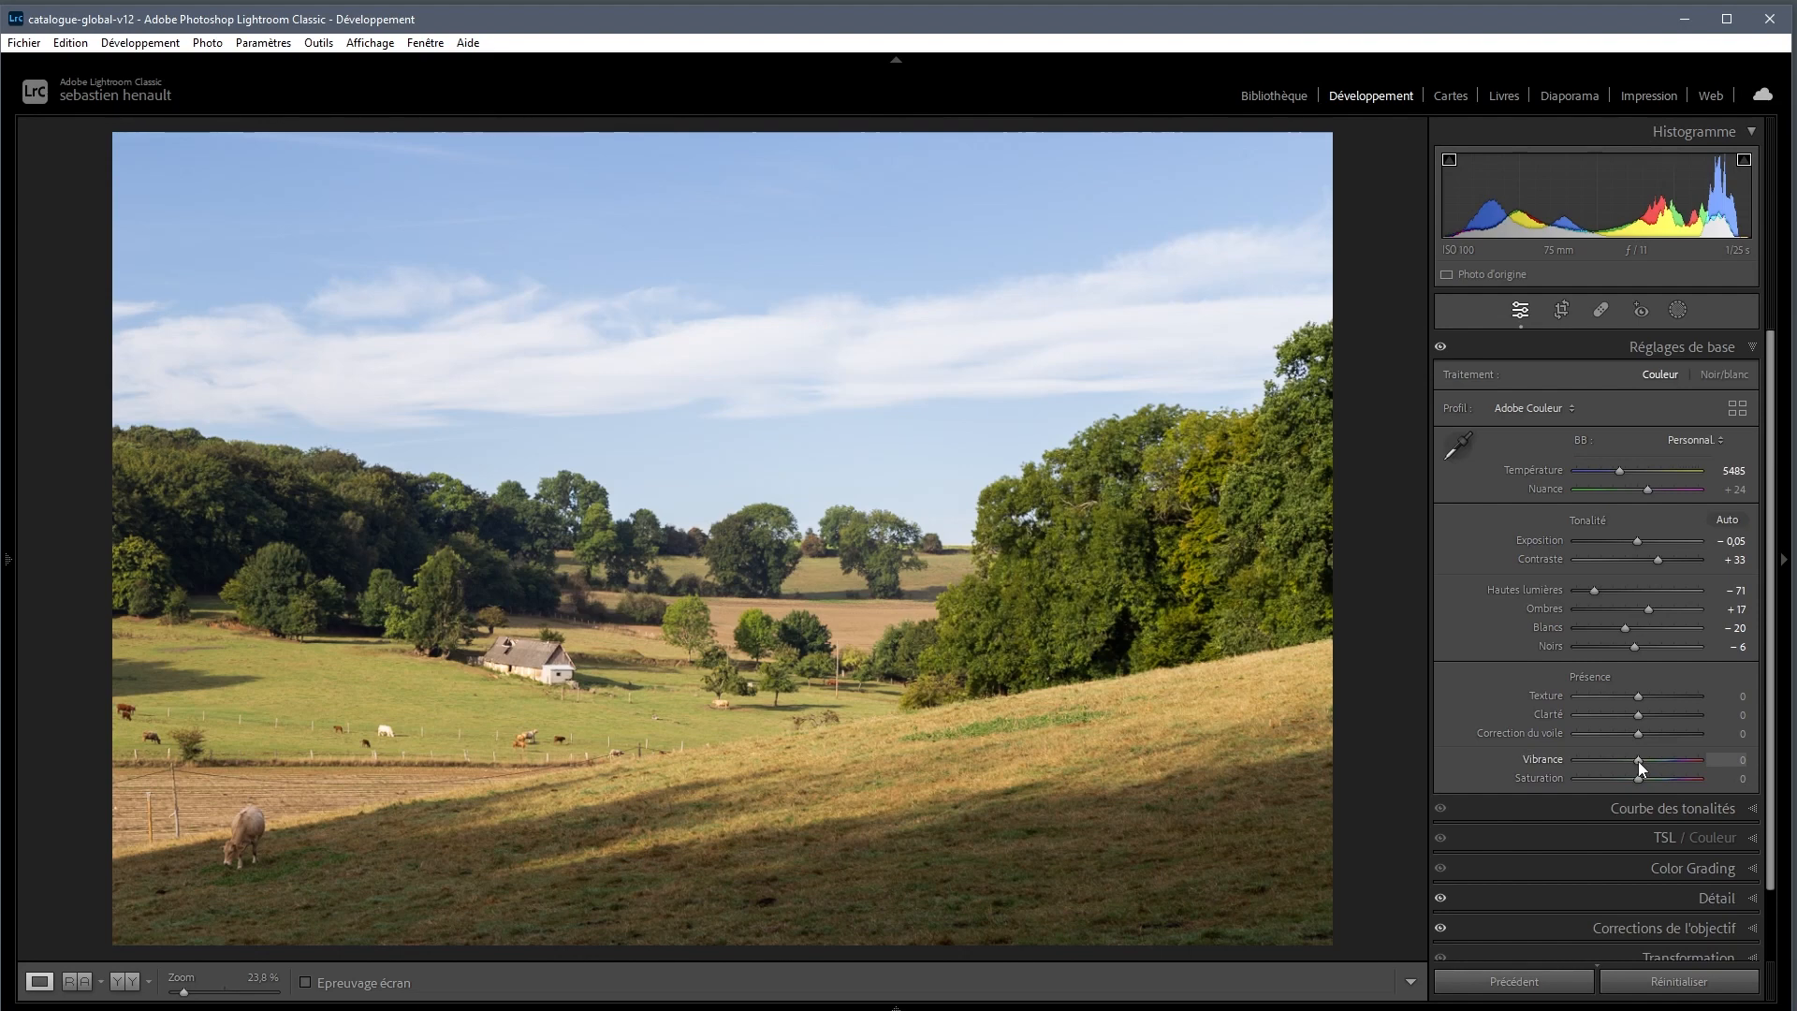
Raise Vibrance gradually to +25, +36 and +59 on the countryside photo, and reset it to 0.
drag(1638, 761, 1652, 761)
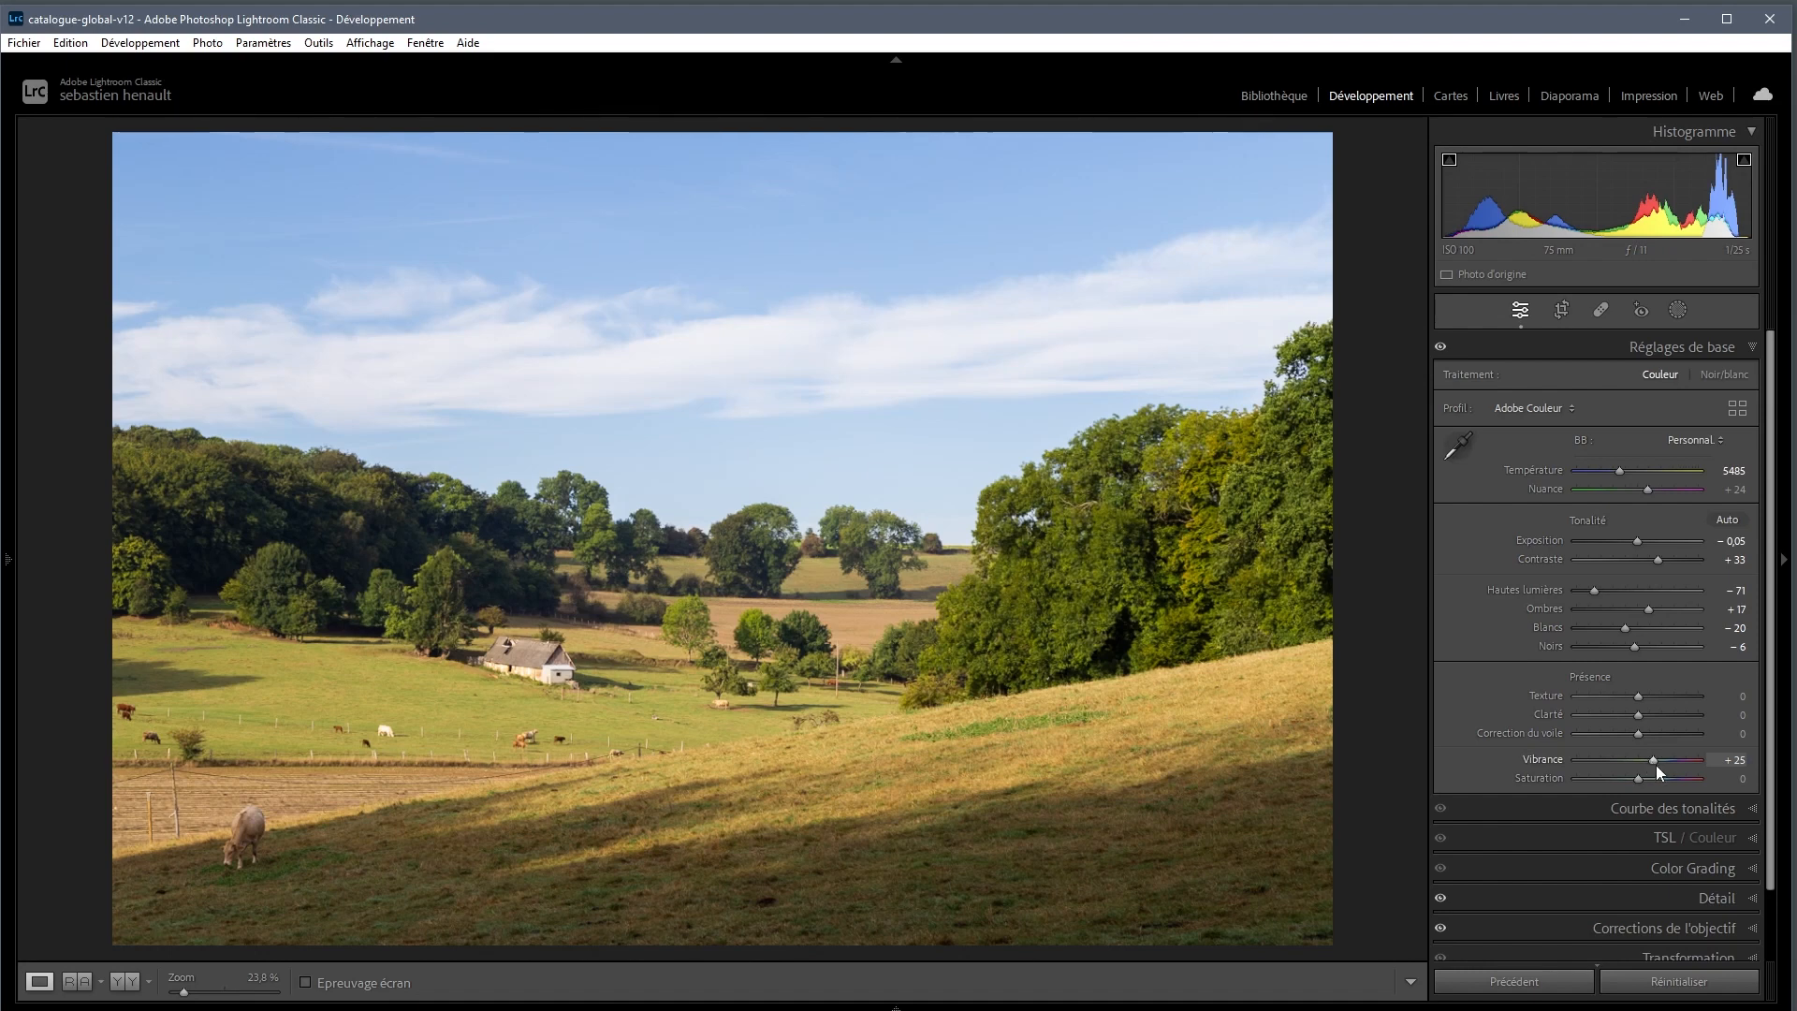
drag(1655, 762, 1660, 762)
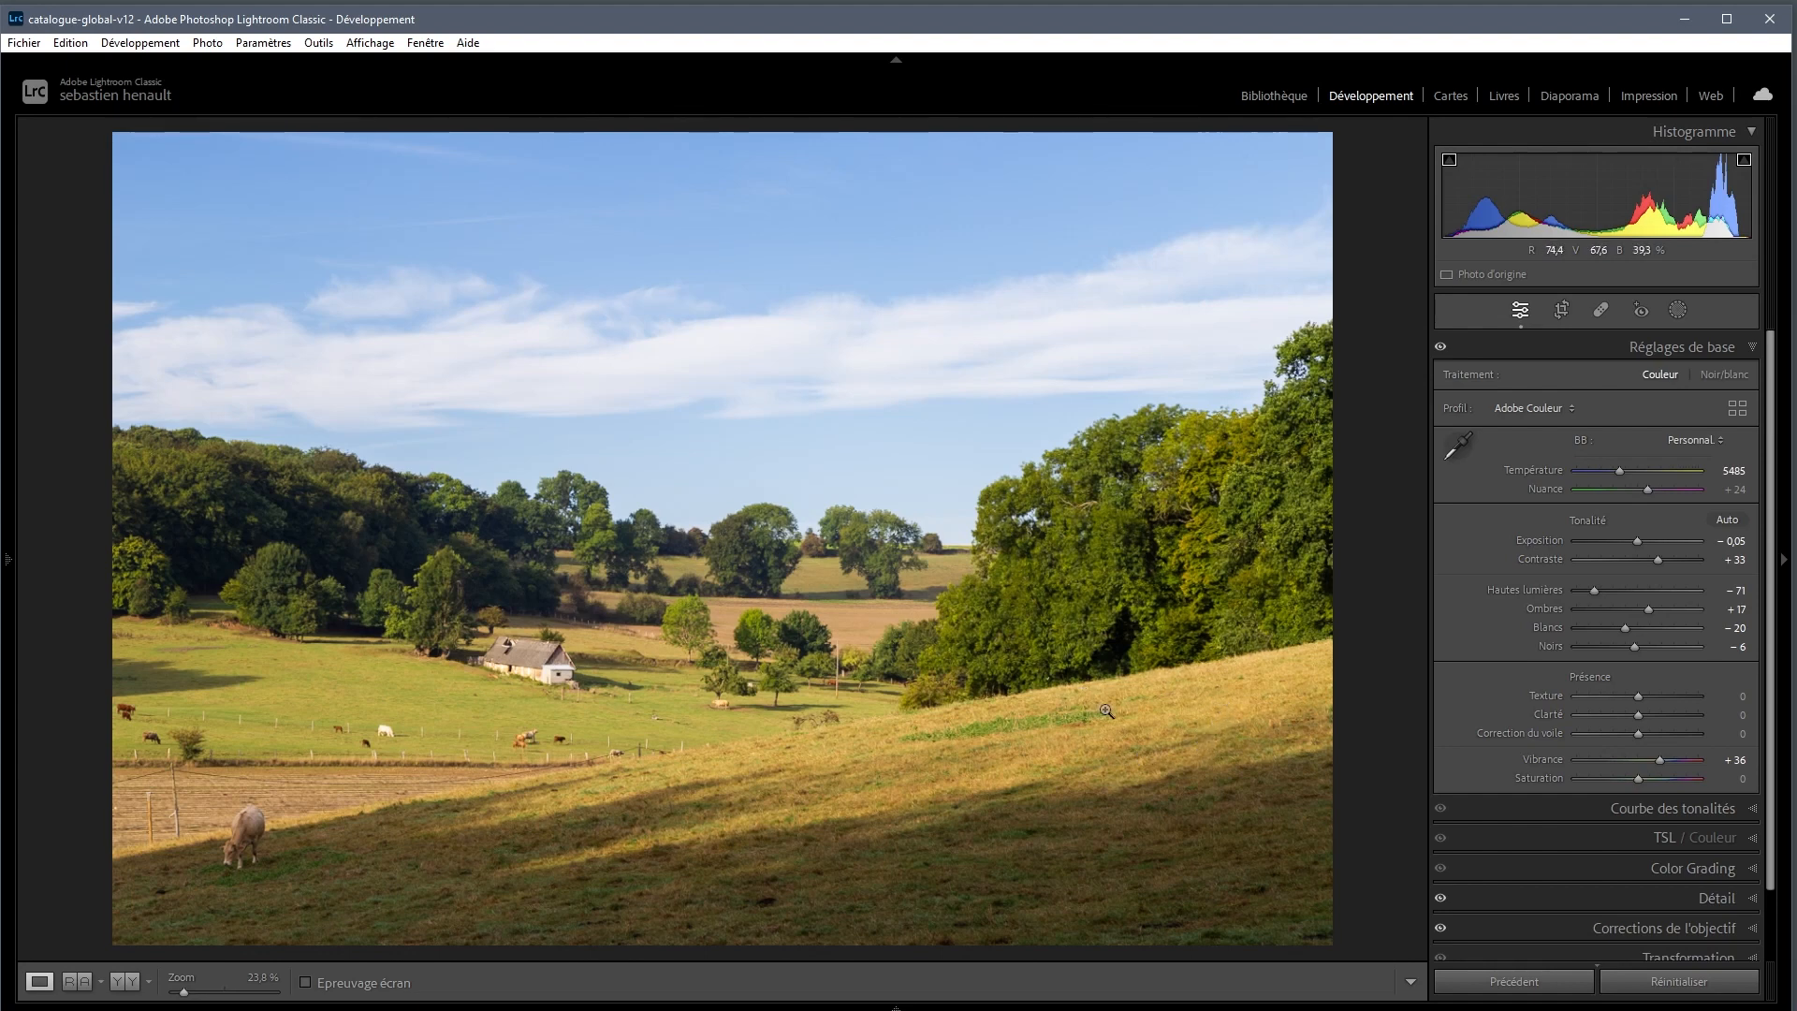
drag(1660, 765, 1673, 761)
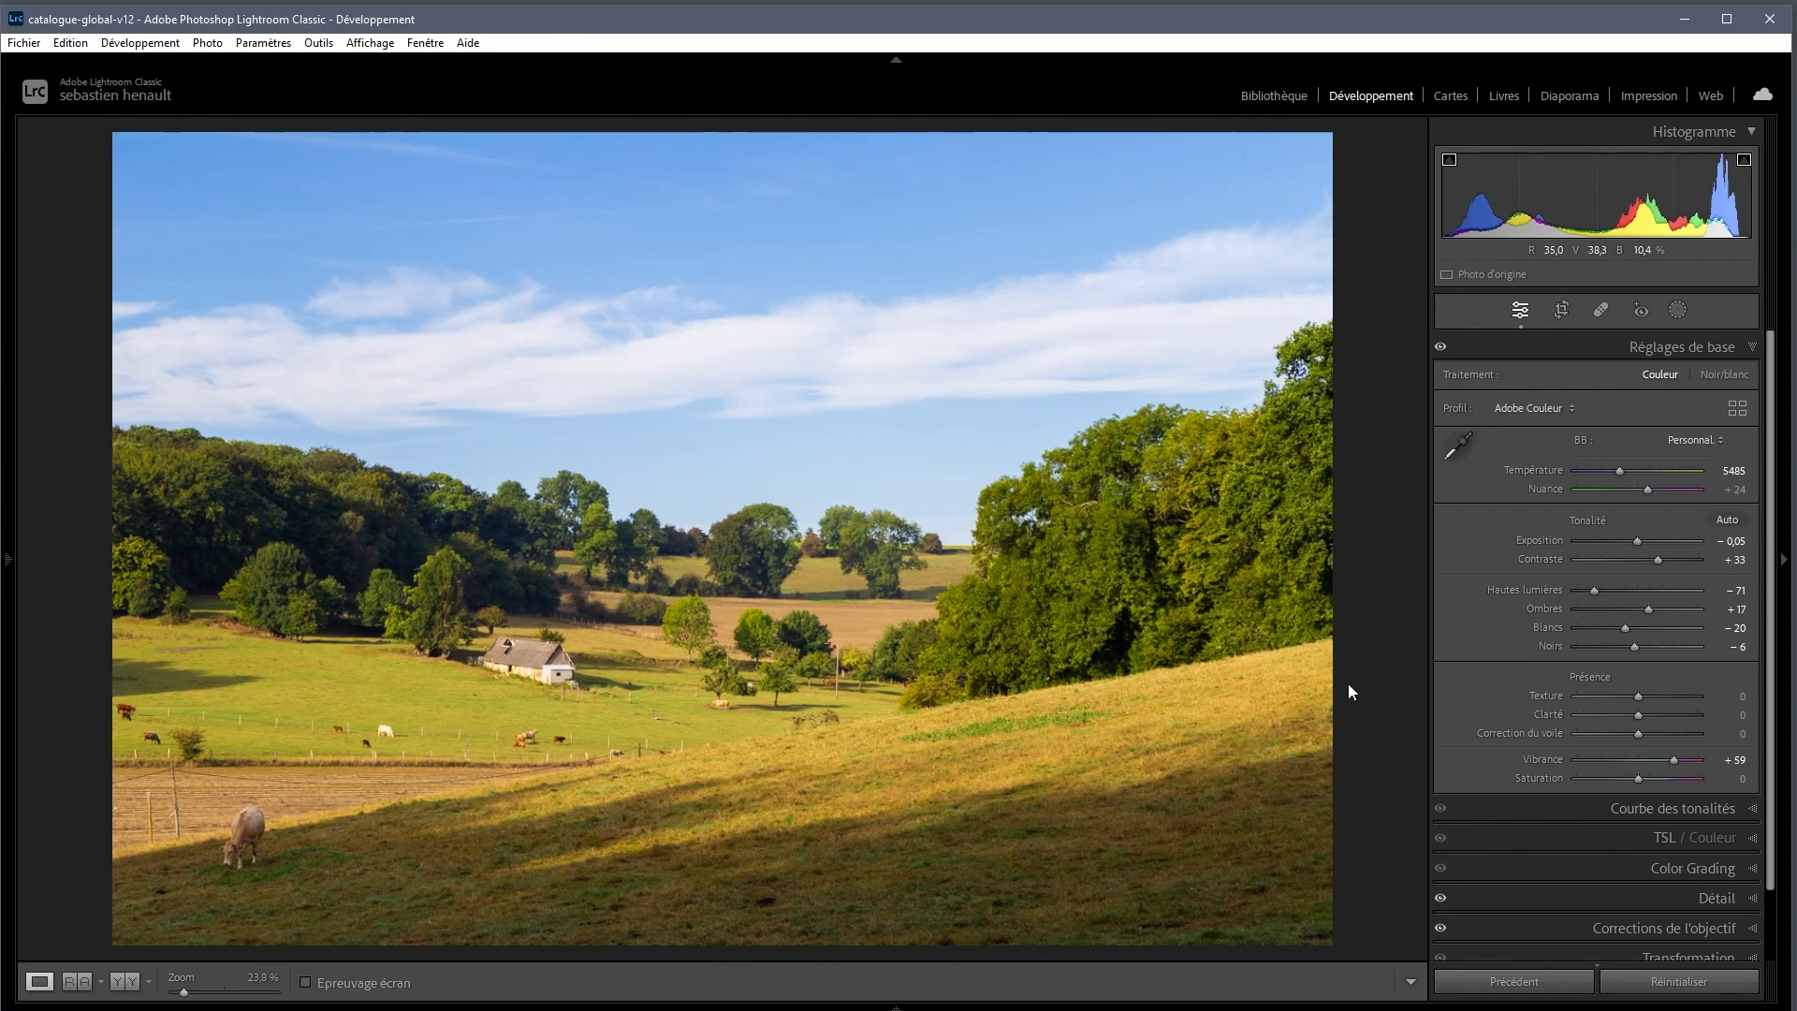
double_click(1677, 761)
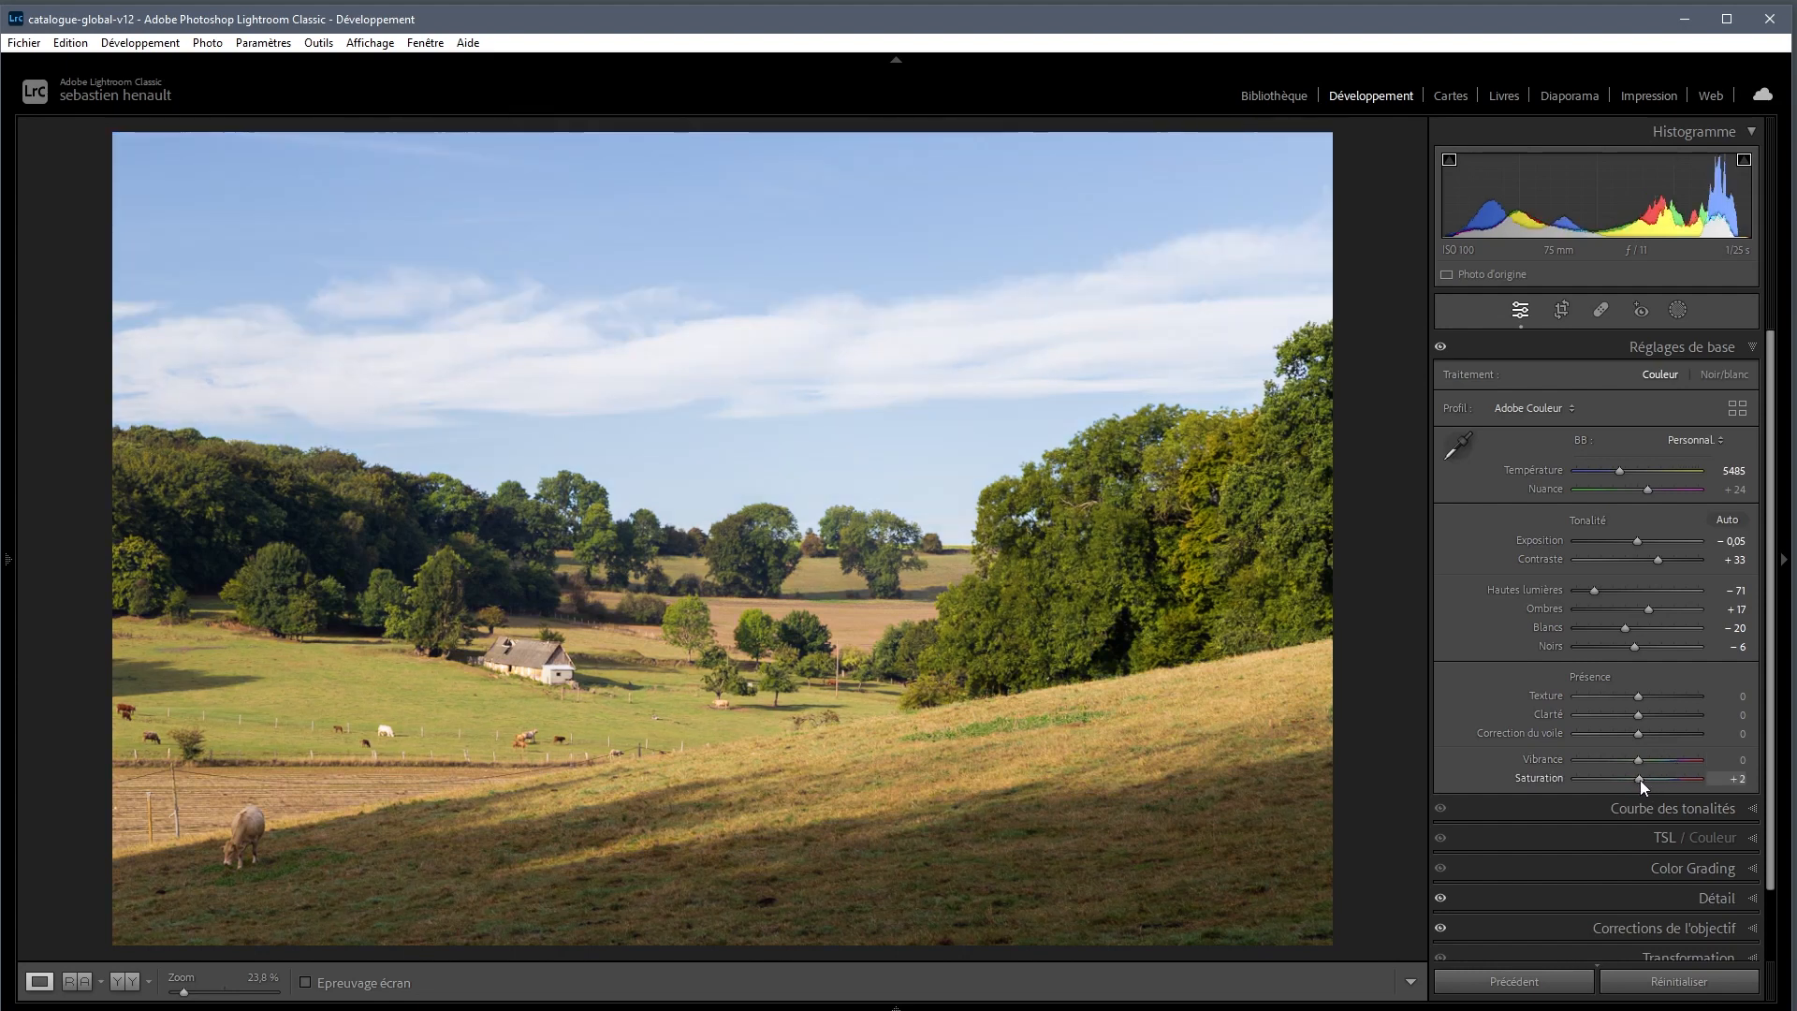
Raise Saturation gradually through +33 and +53 on the countryside photo for comparison, and reset it to 0.
drag(1641, 779, 1657, 778)
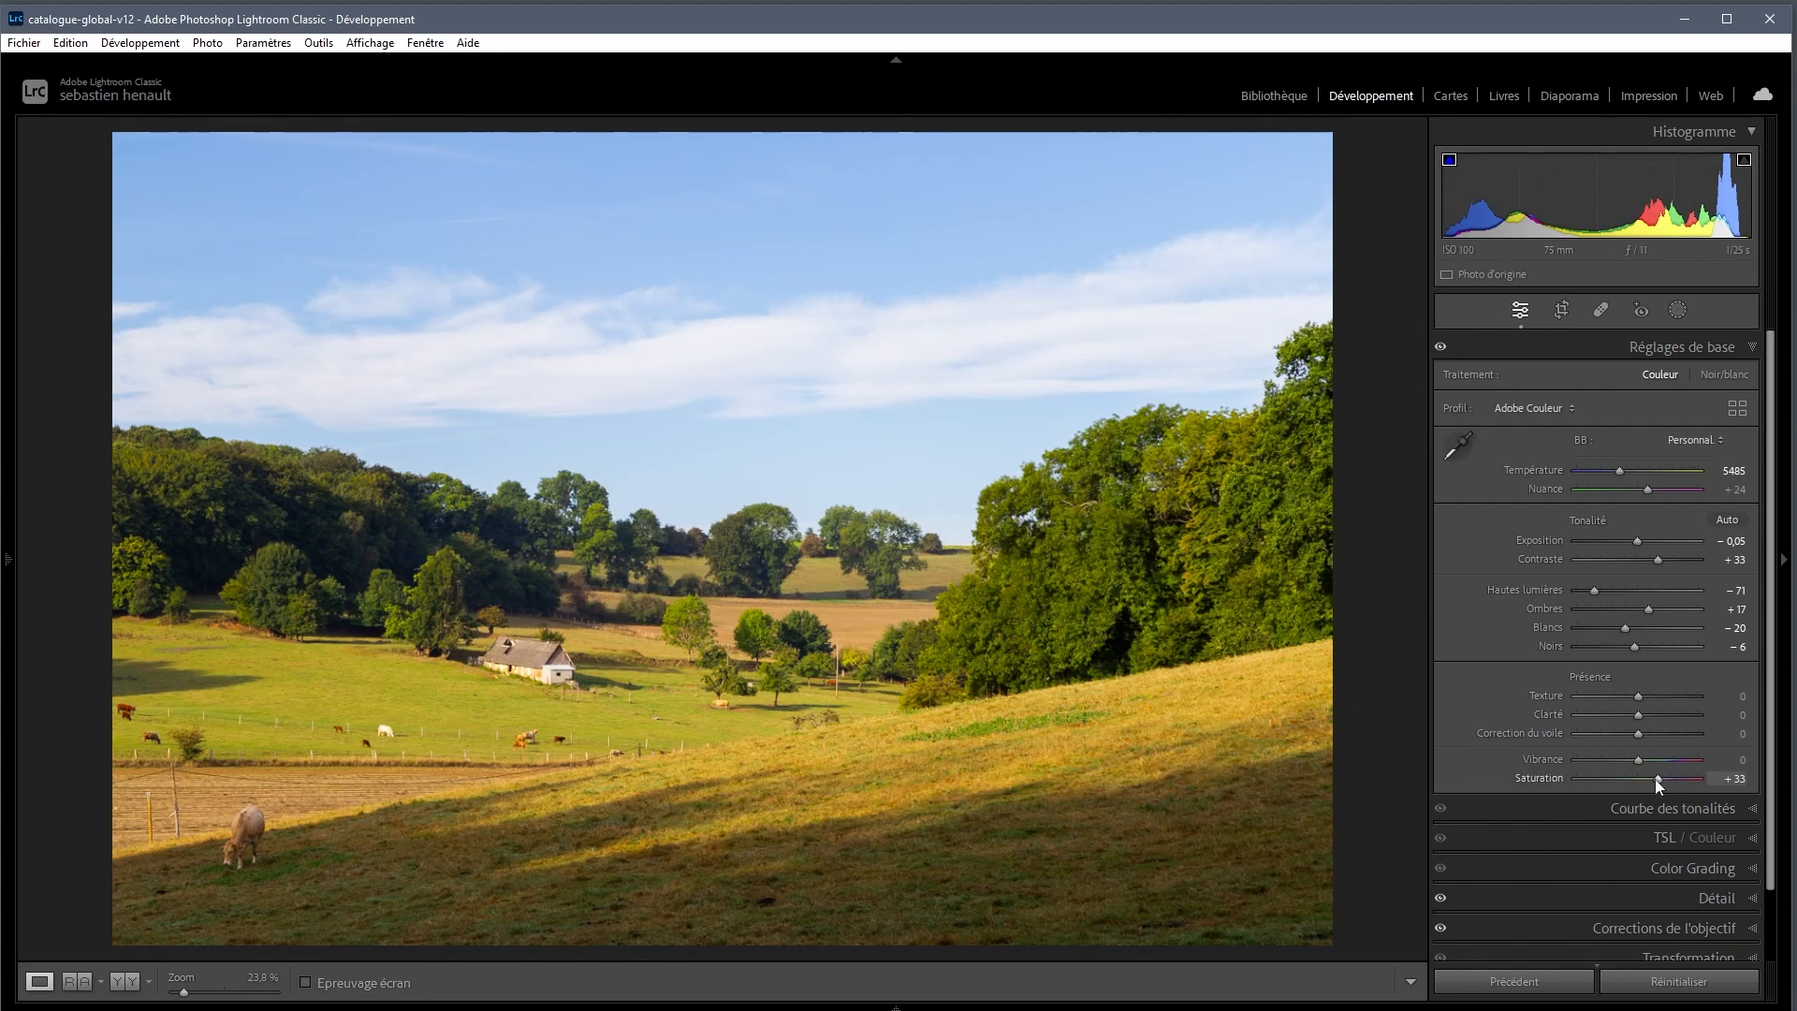
drag(1661, 776, 1671, 775)
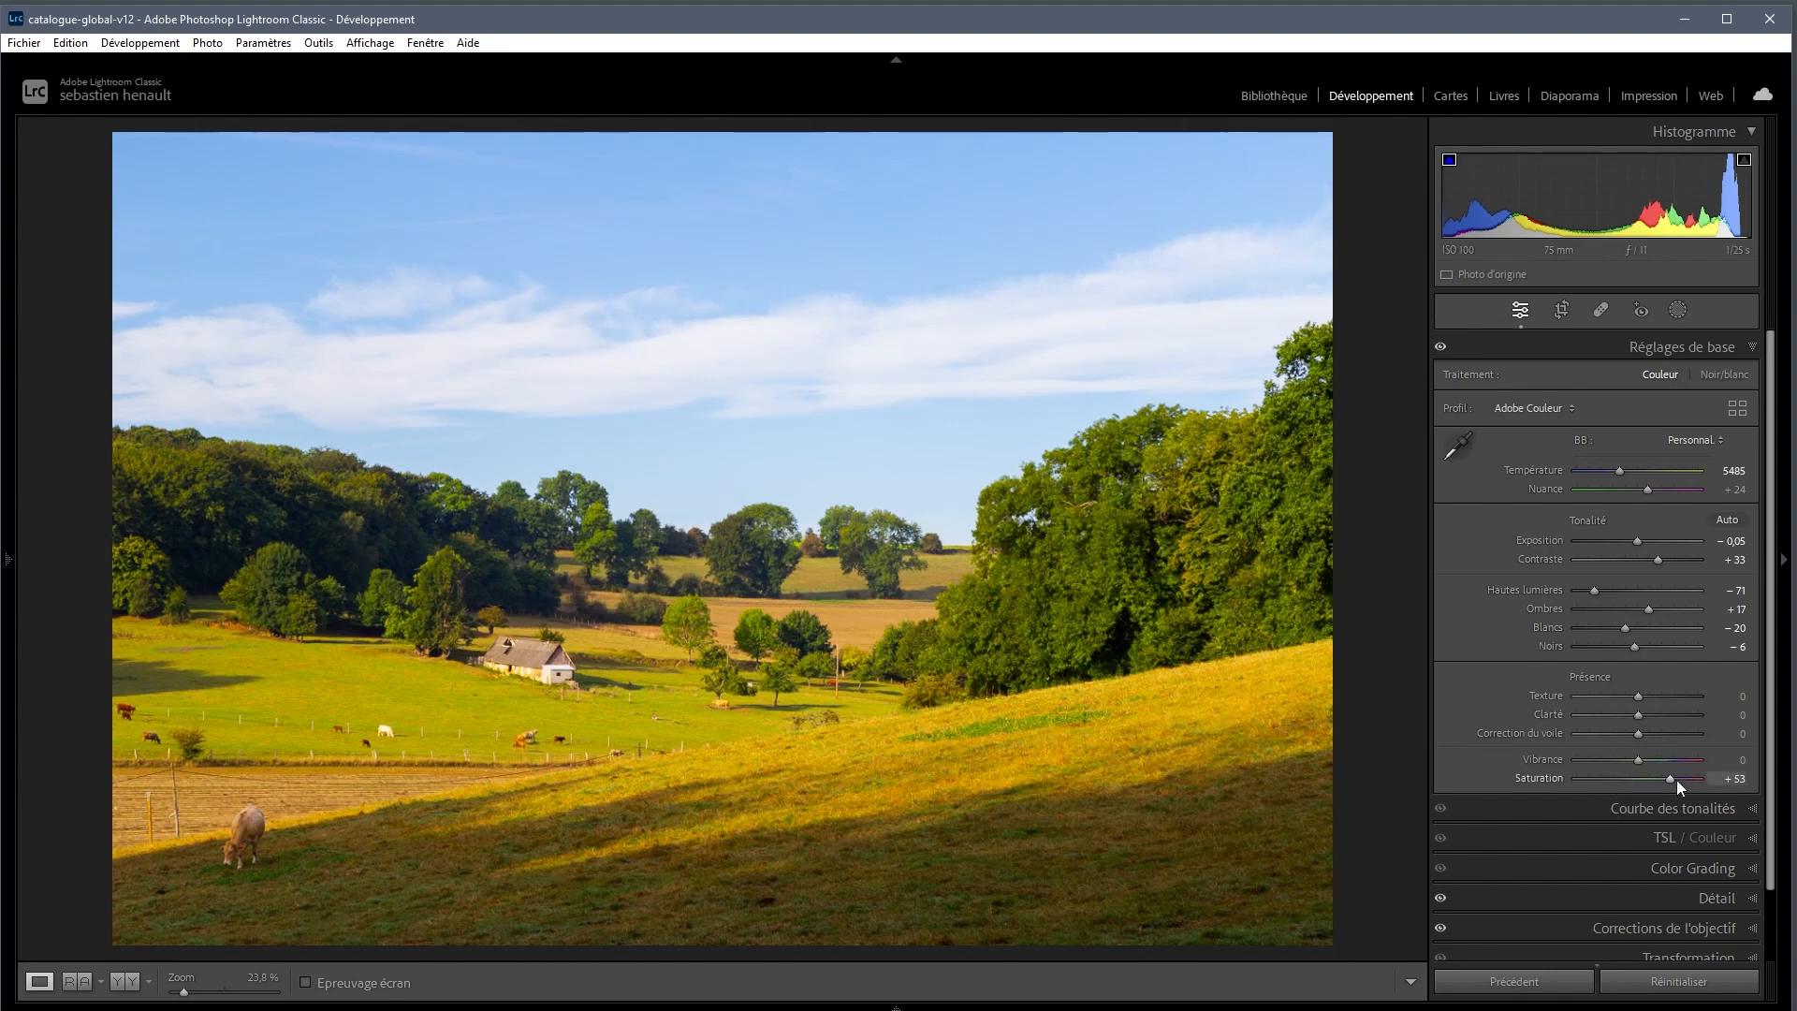
drag(1673, 780, 1679, 779)
double_click(1675, 780)
Set the countryside photo's Vibrance to exactly +60, and reduce it to +48.
click(1745, 760)
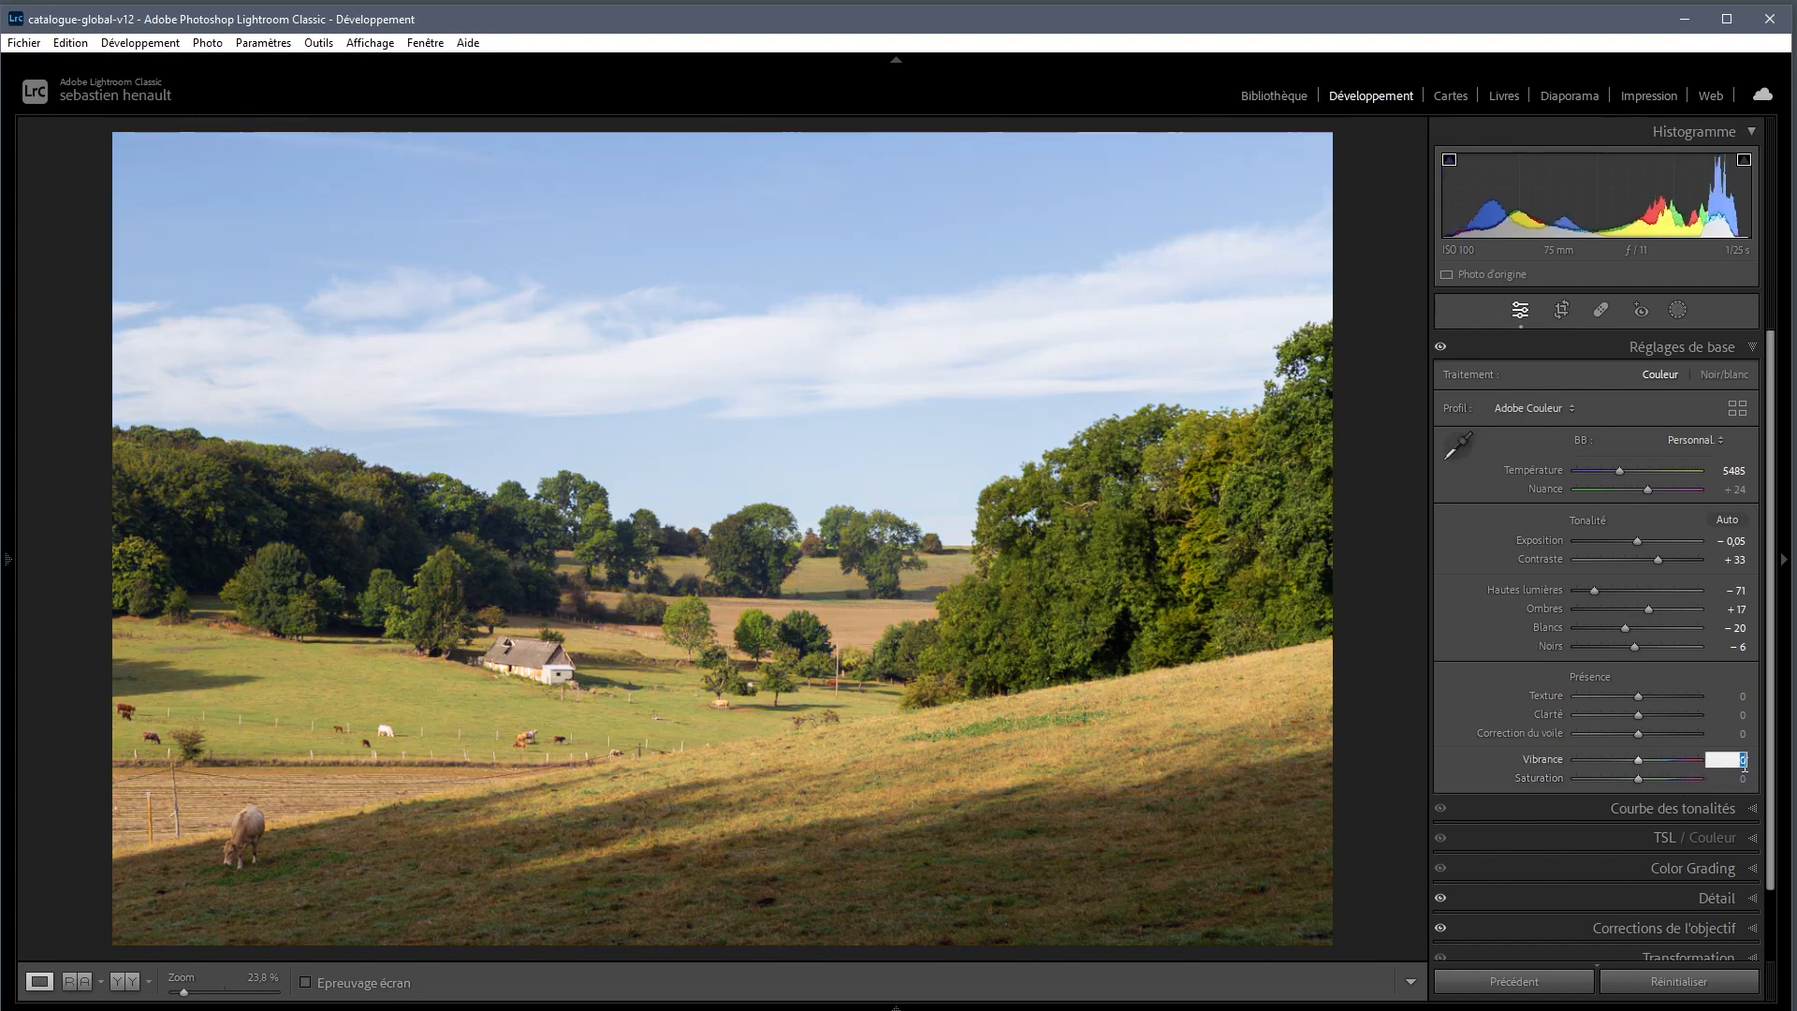
text(+60)
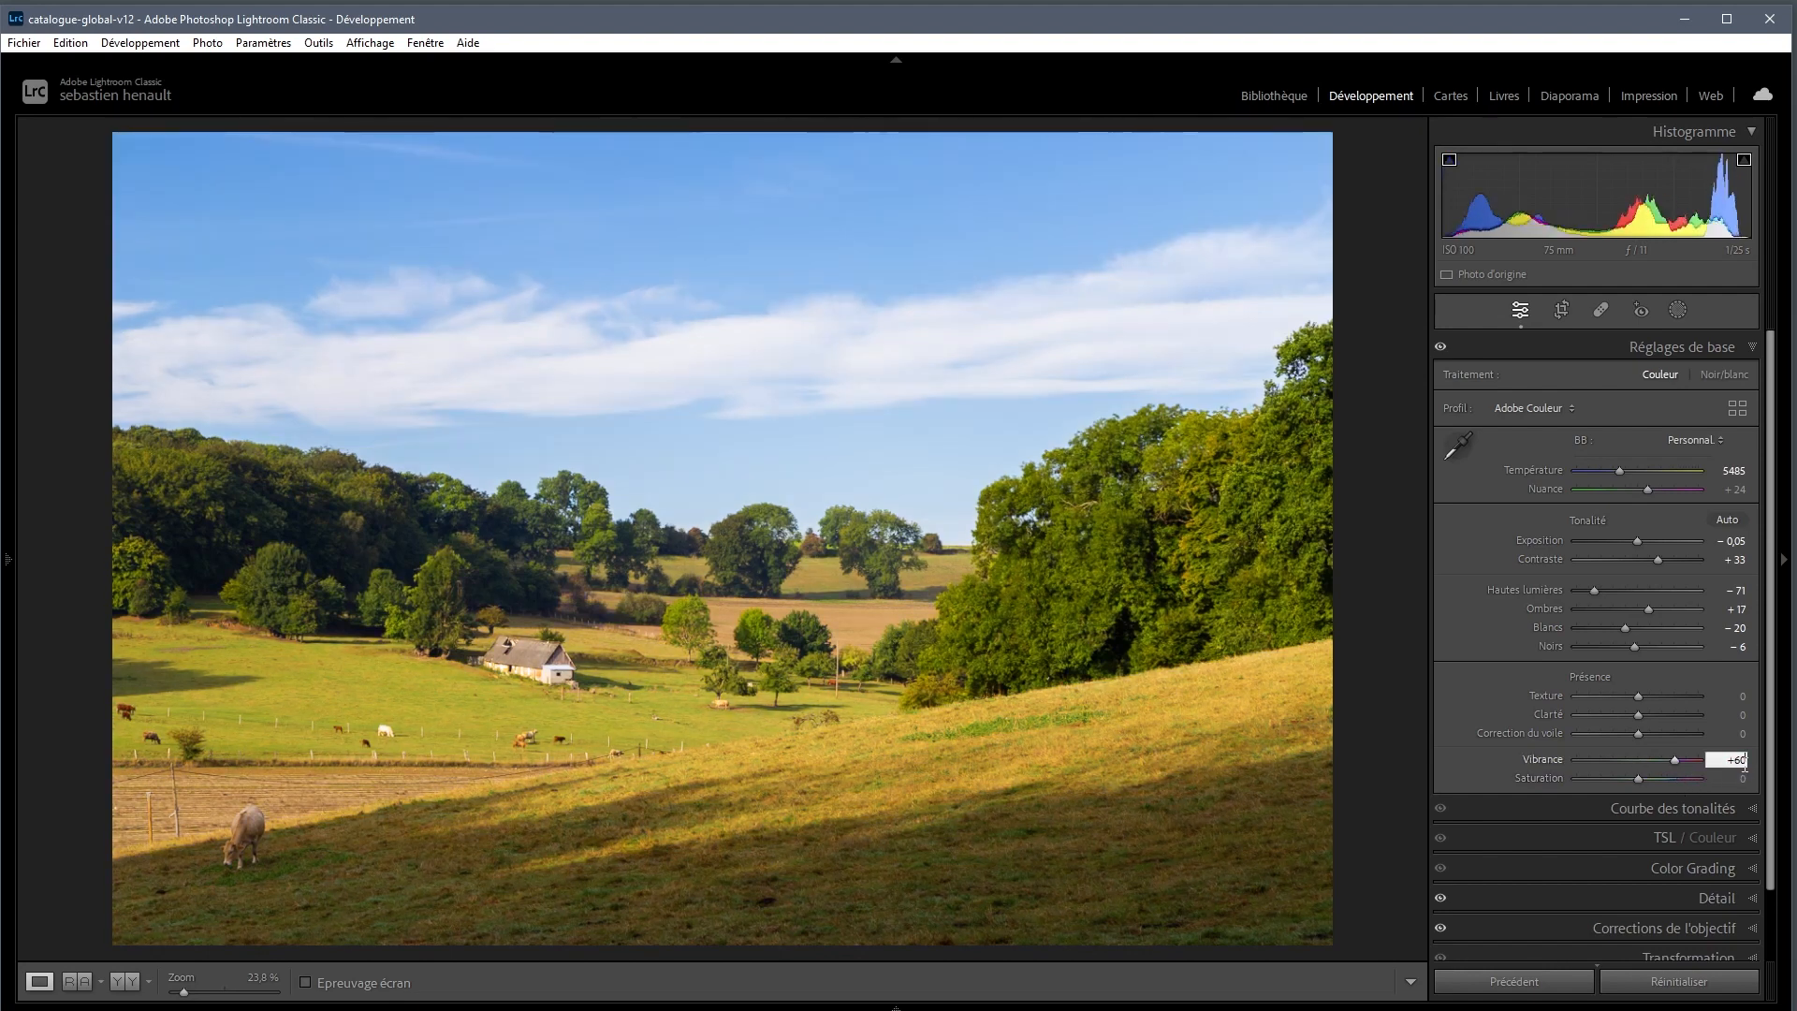
key(Return)
drag(1675, 760, 1668, 759)
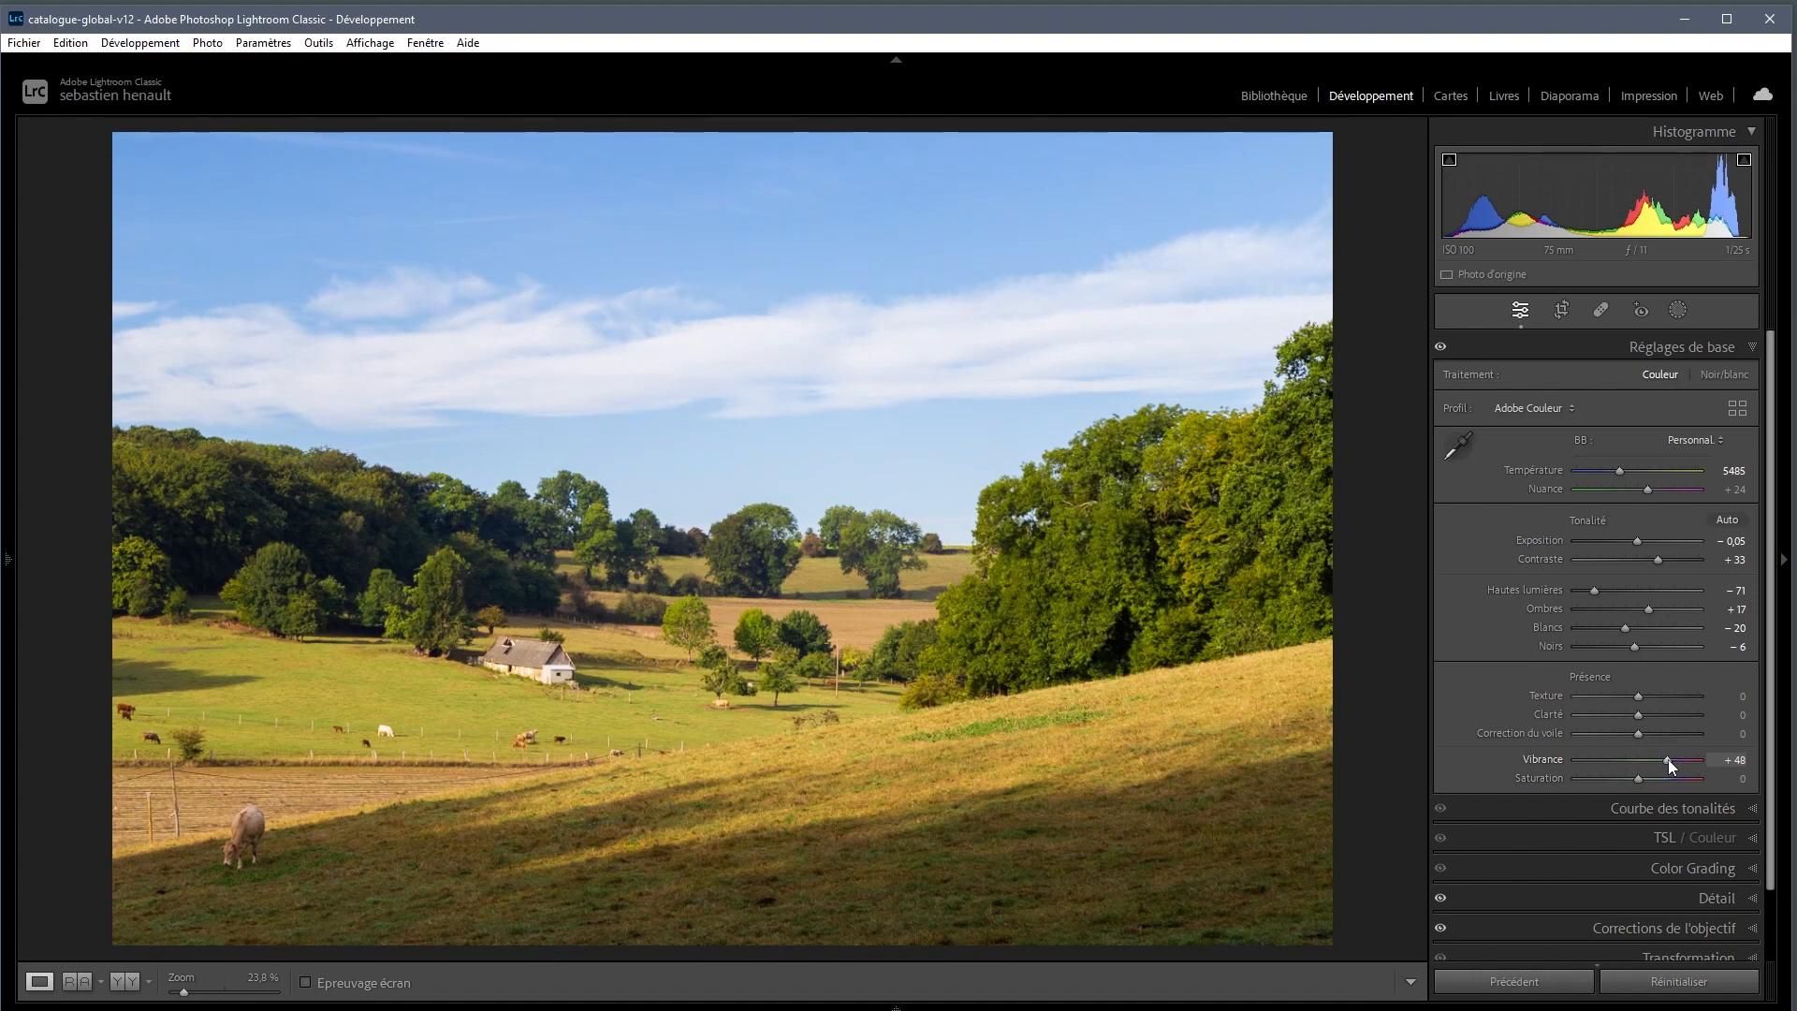
Open the coastal cliff photo for developing, and try its Saturation at +50 before resetting it to 0.
key(g)
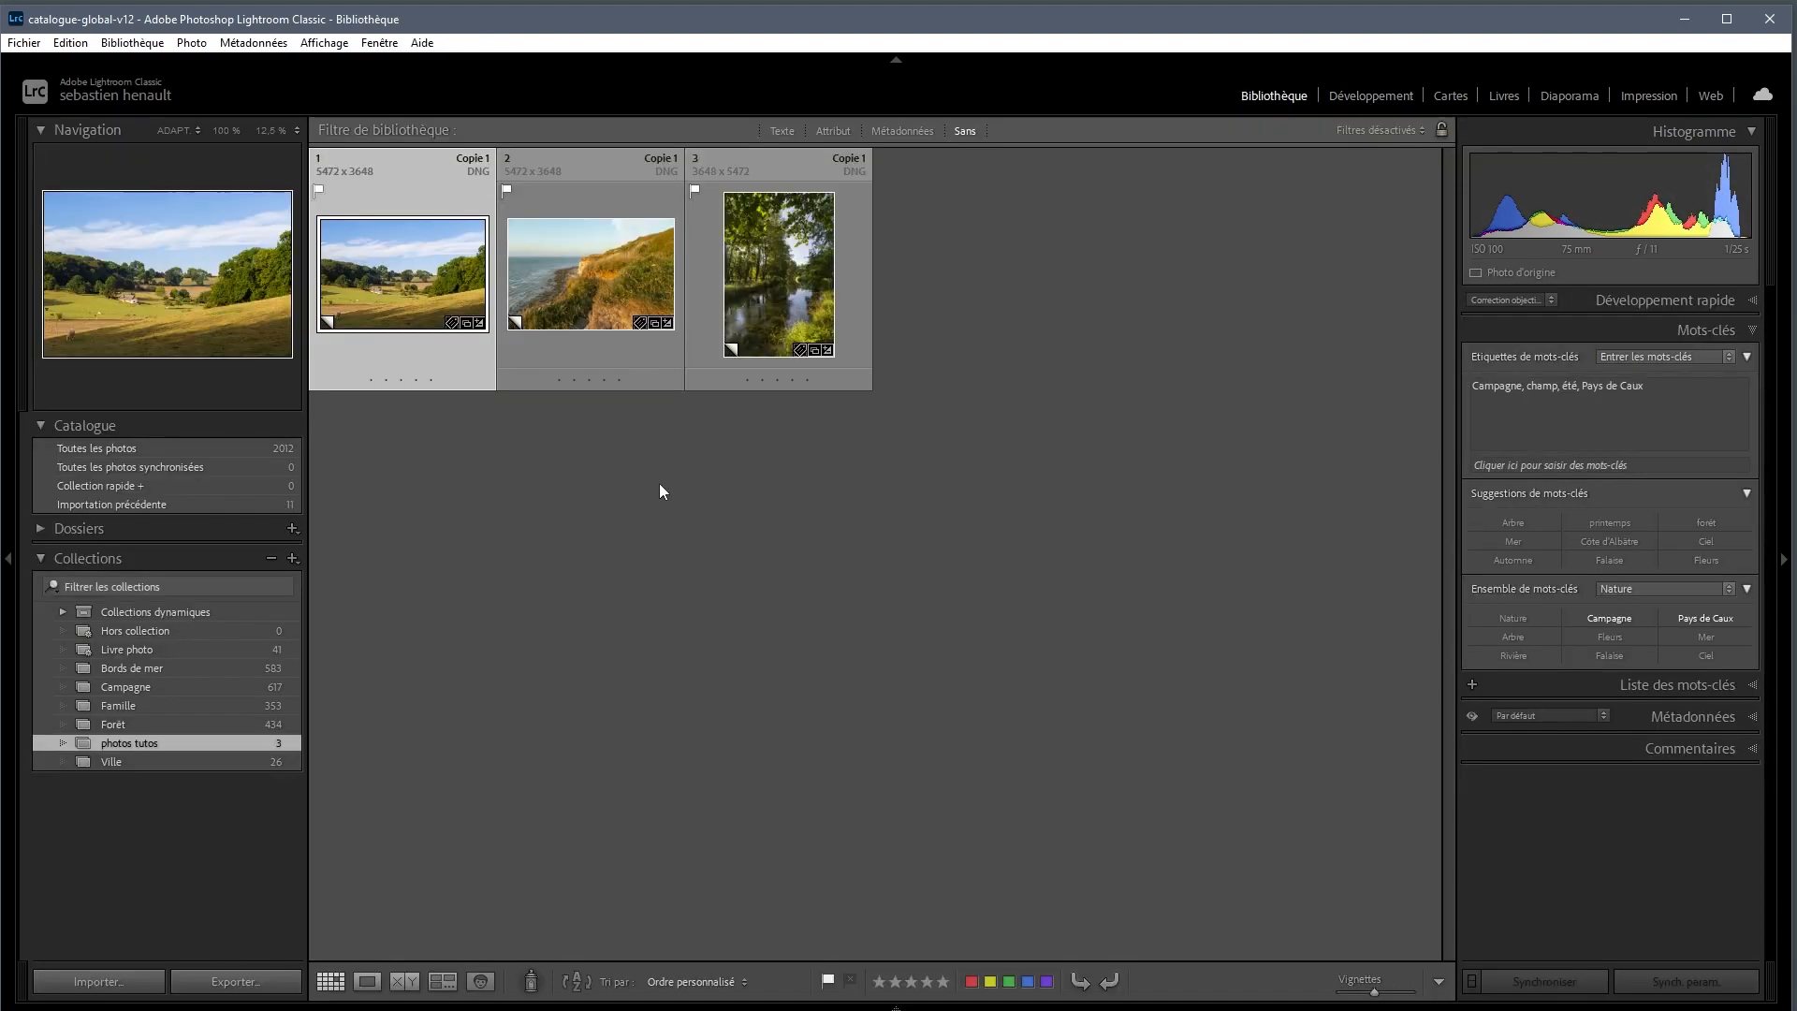
click(577, 299)
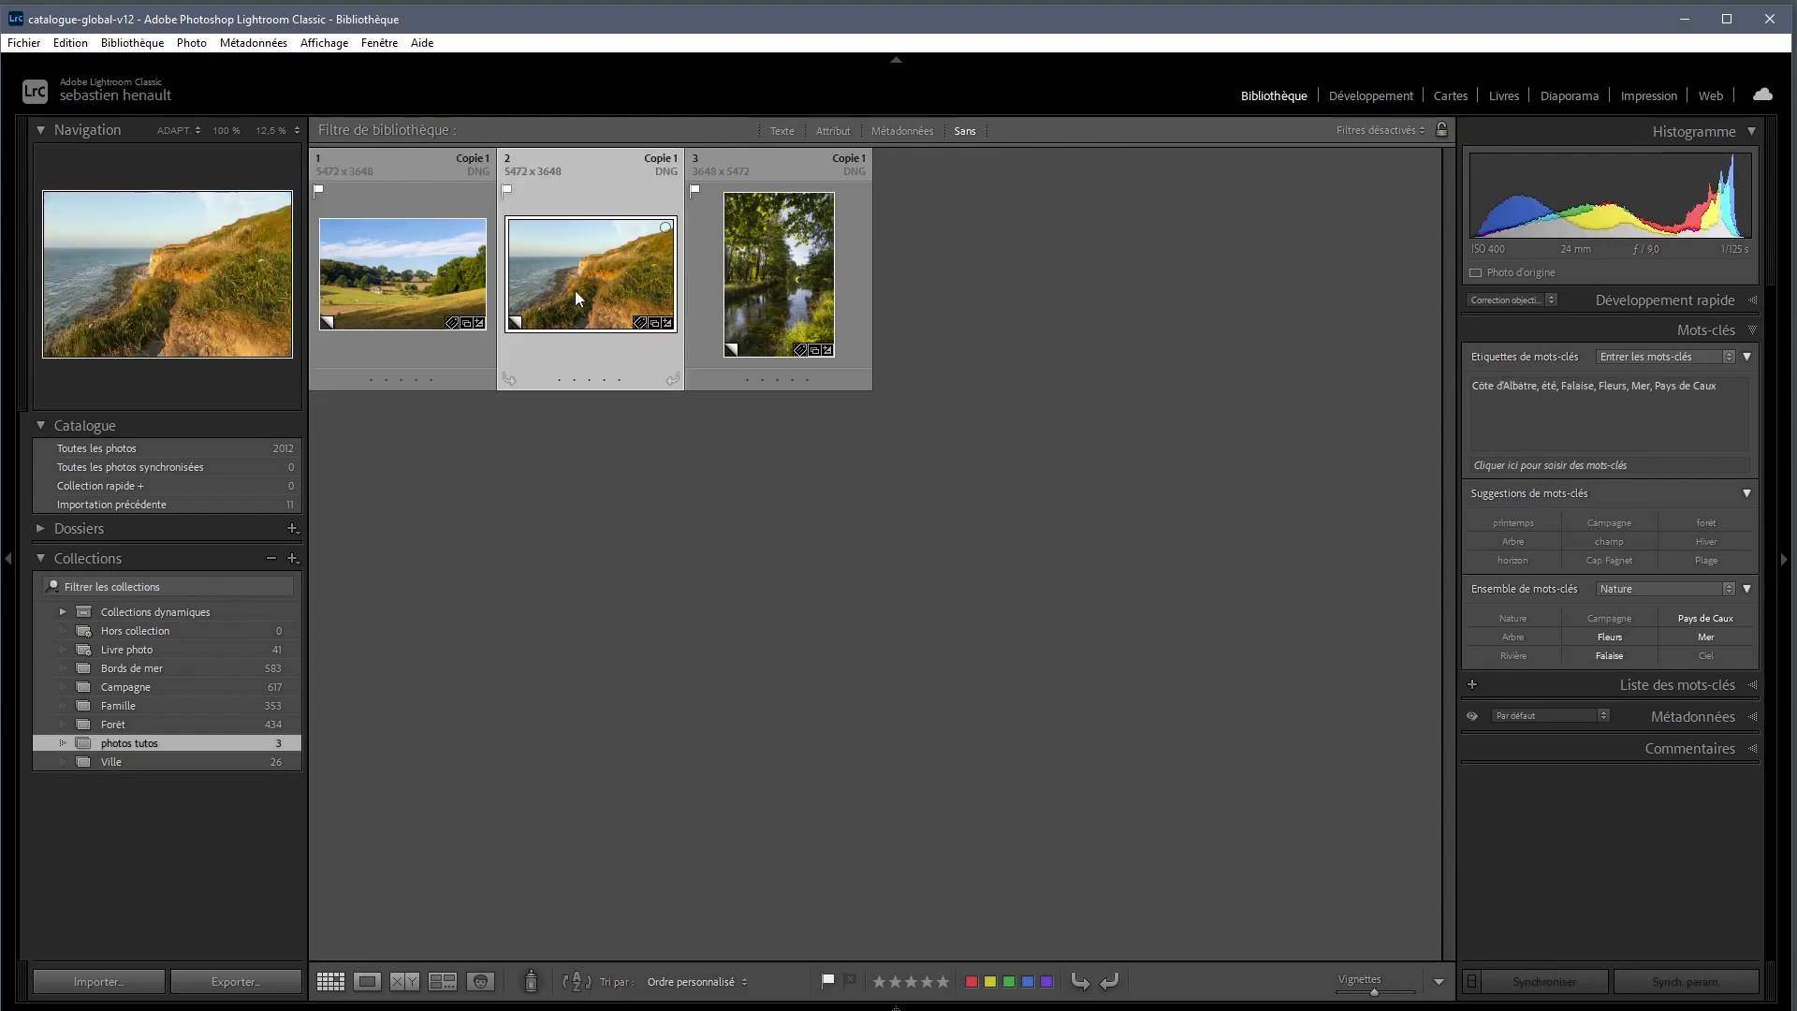
key(d)
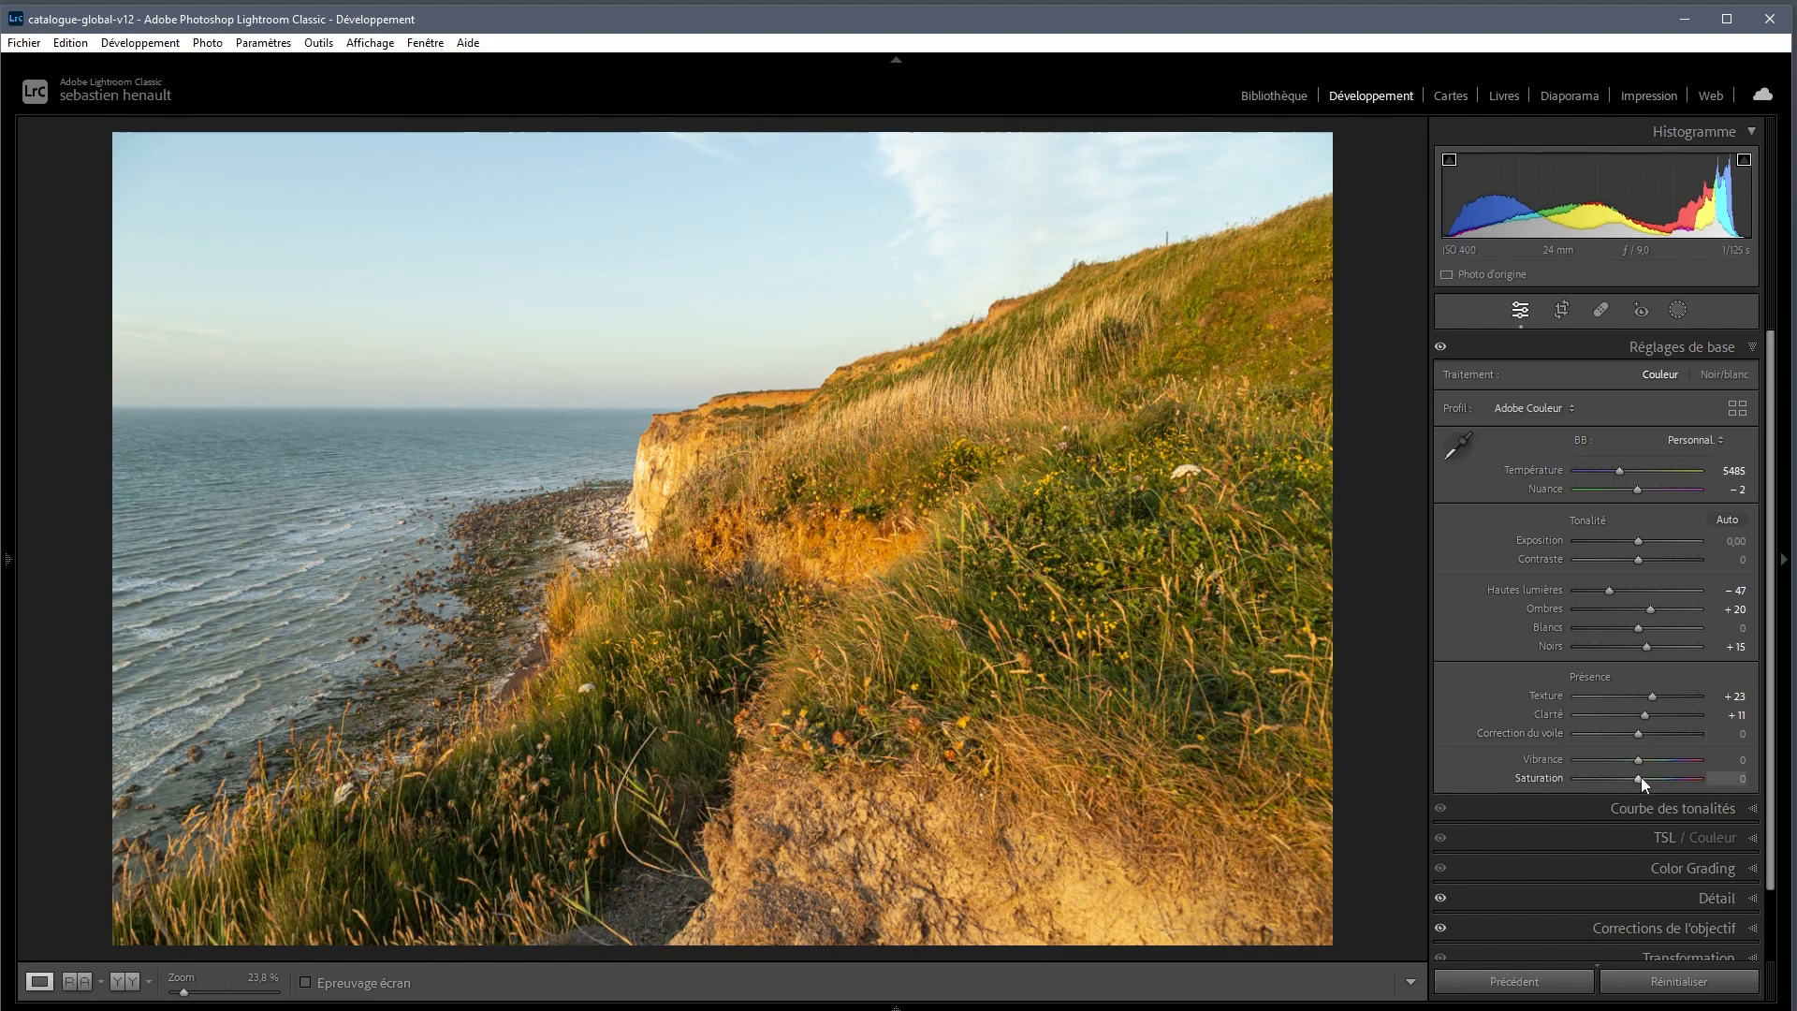
drag(1642, 777, 1670, 780)
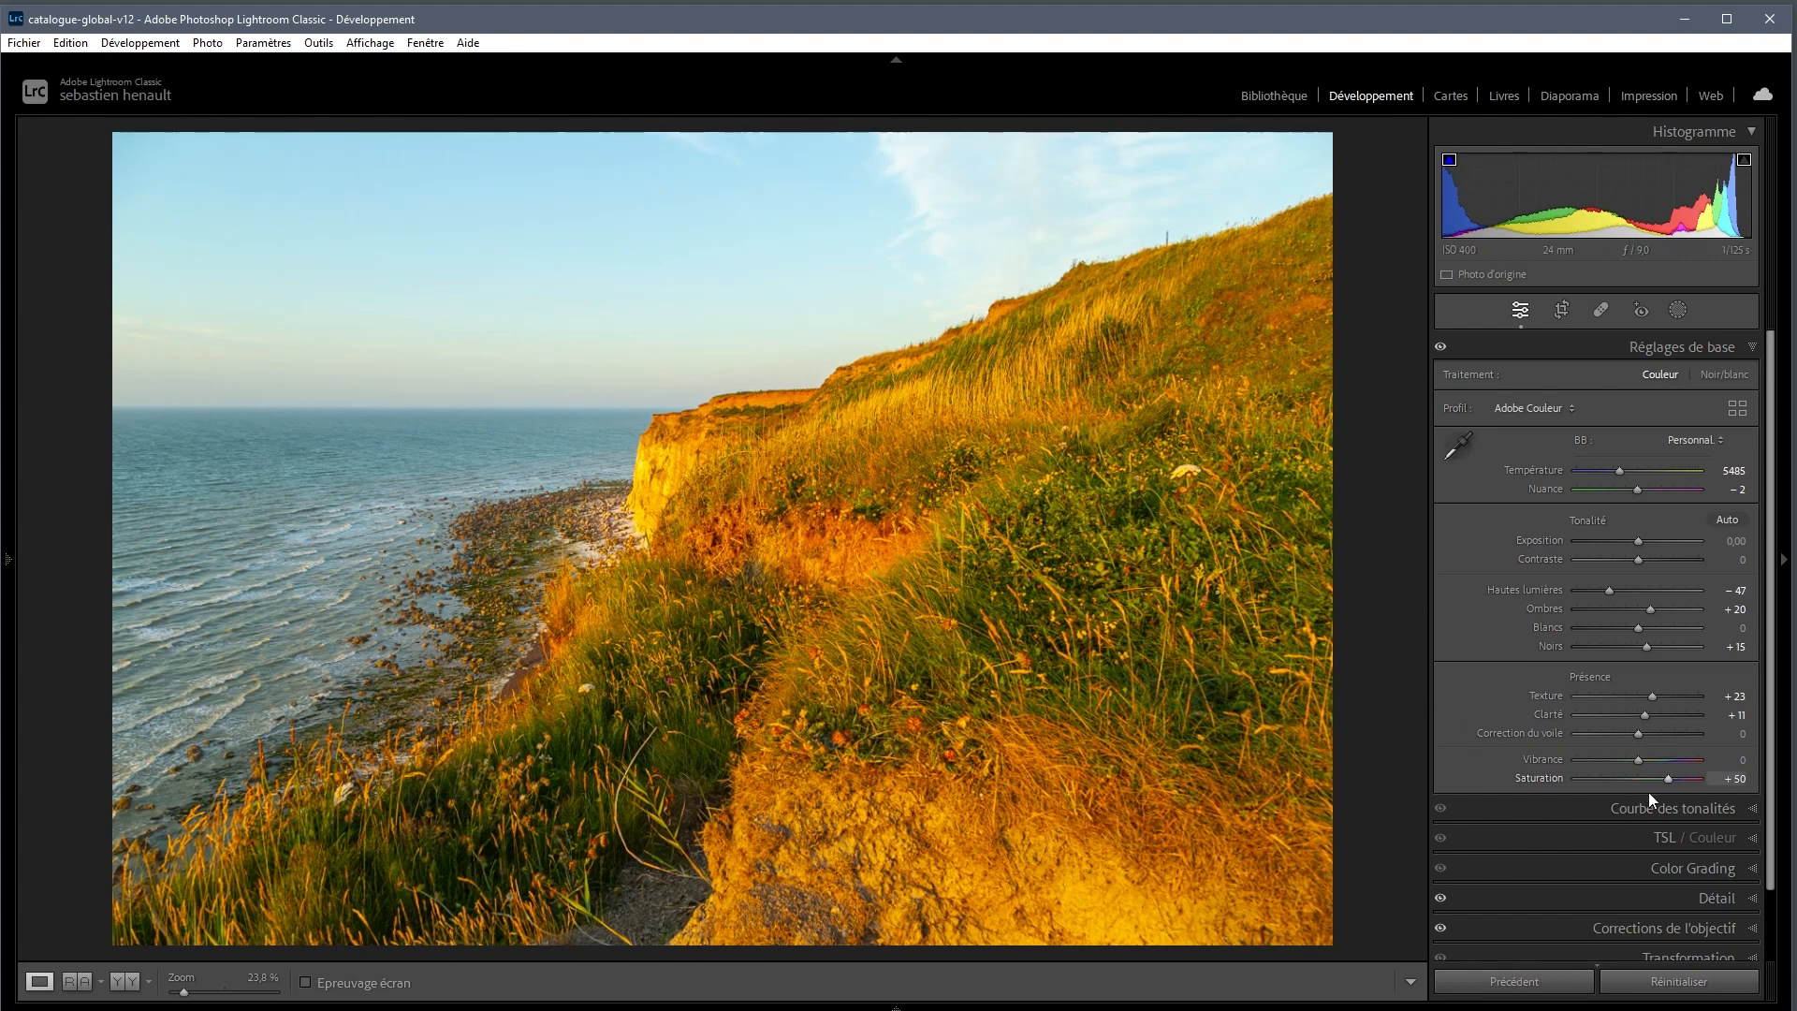
double_click(1667, 780)
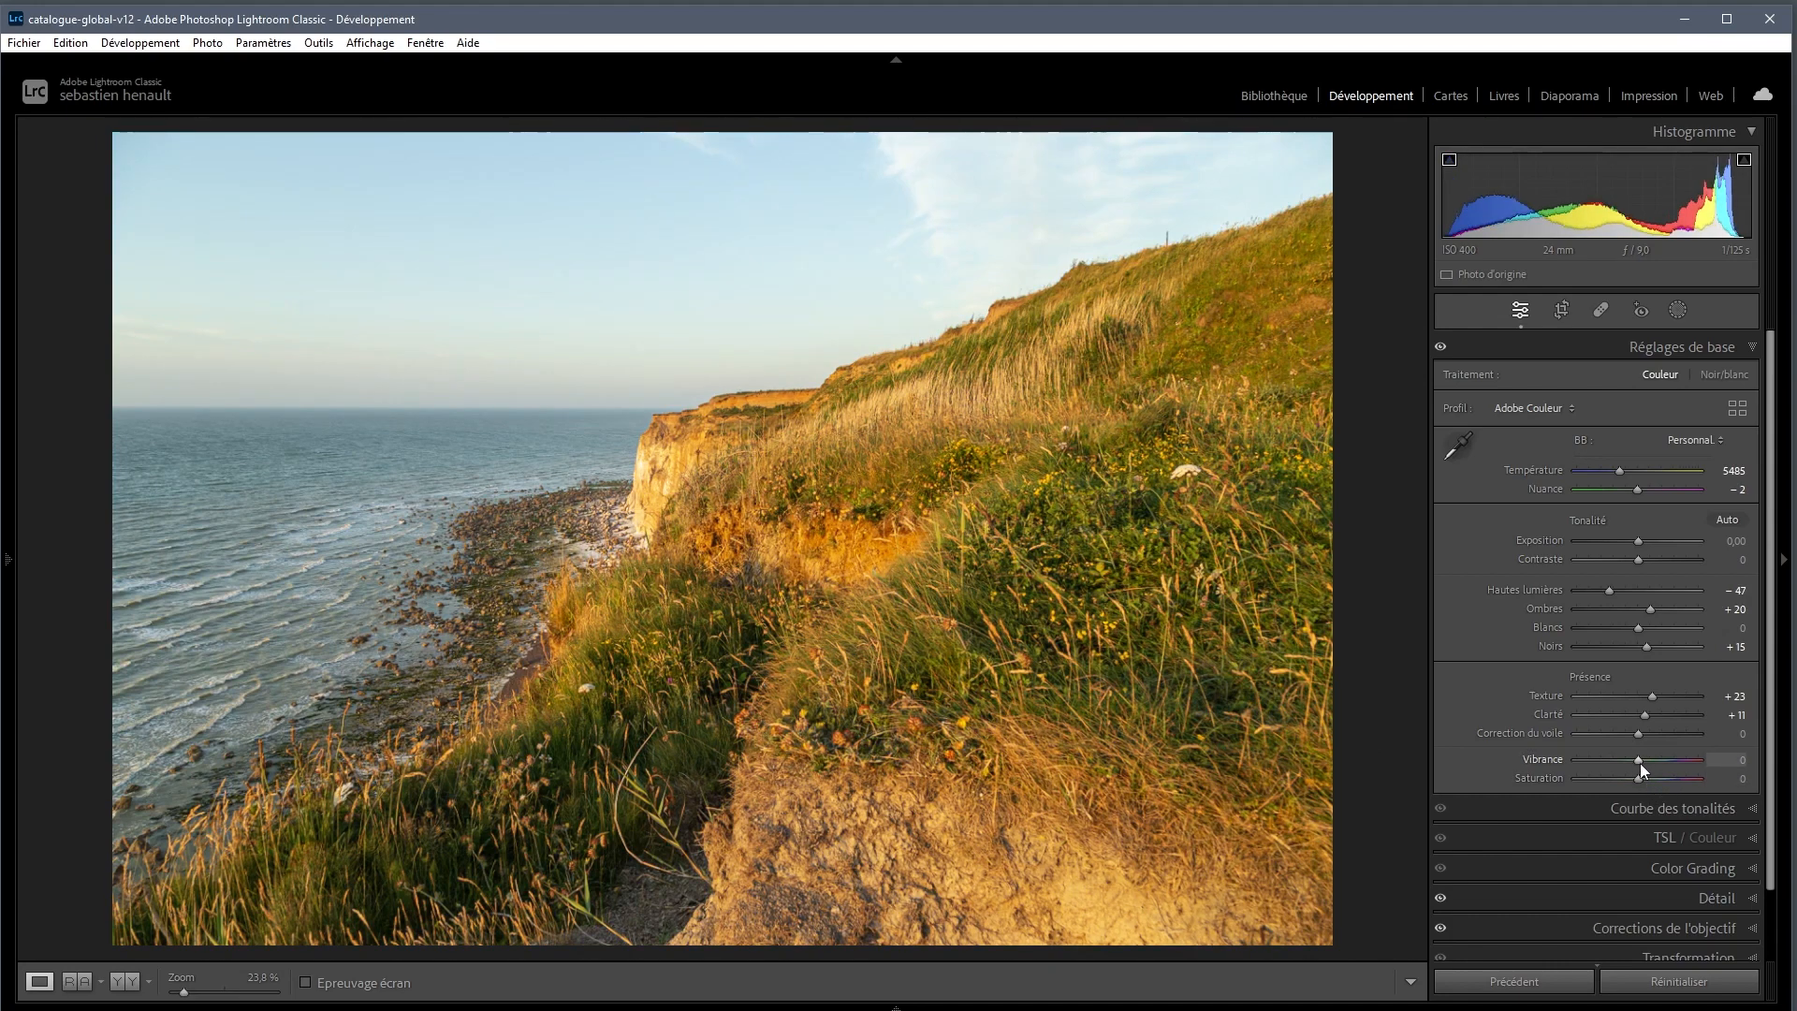
Raise the cliff photo's Vibrance to +62, reduce it to +44, and lower it slightly further.
drag(1639, 764, 1677, 759)
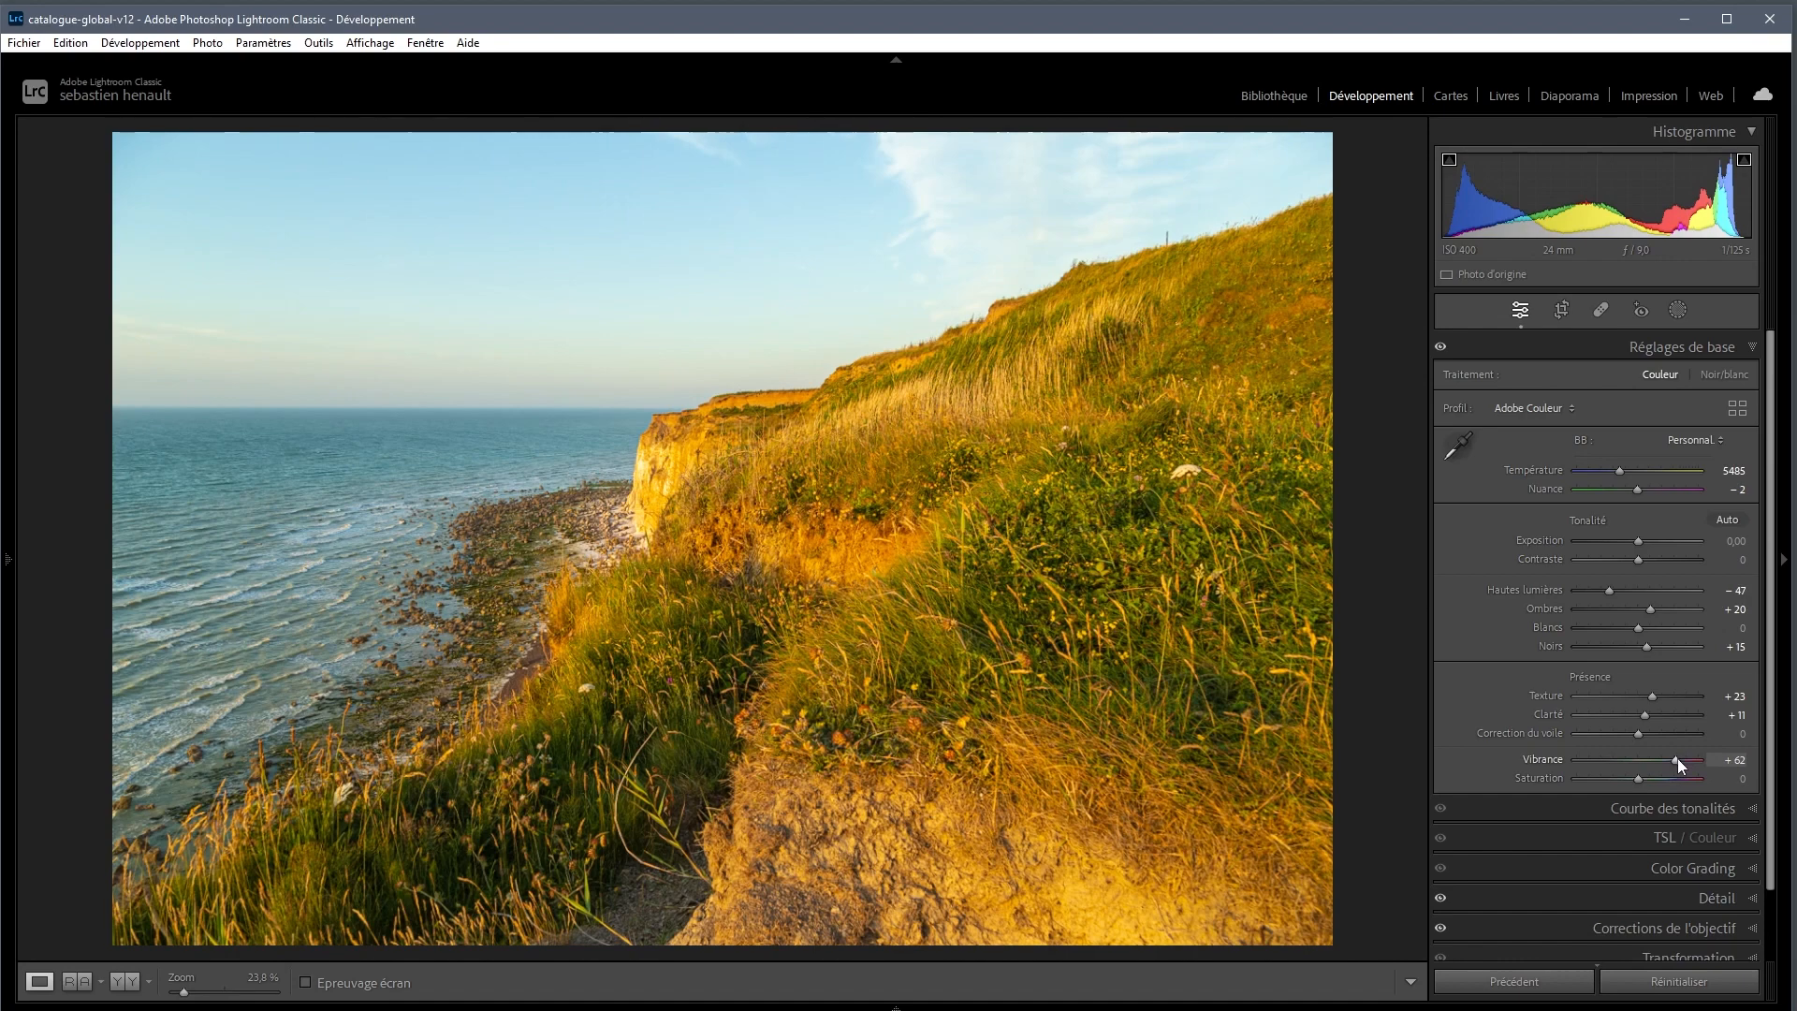
mouse_move(1675, 758)
mouse_down()
mouse_move(1632, 763)
mouse_move(1663, 763)
mouse_up()
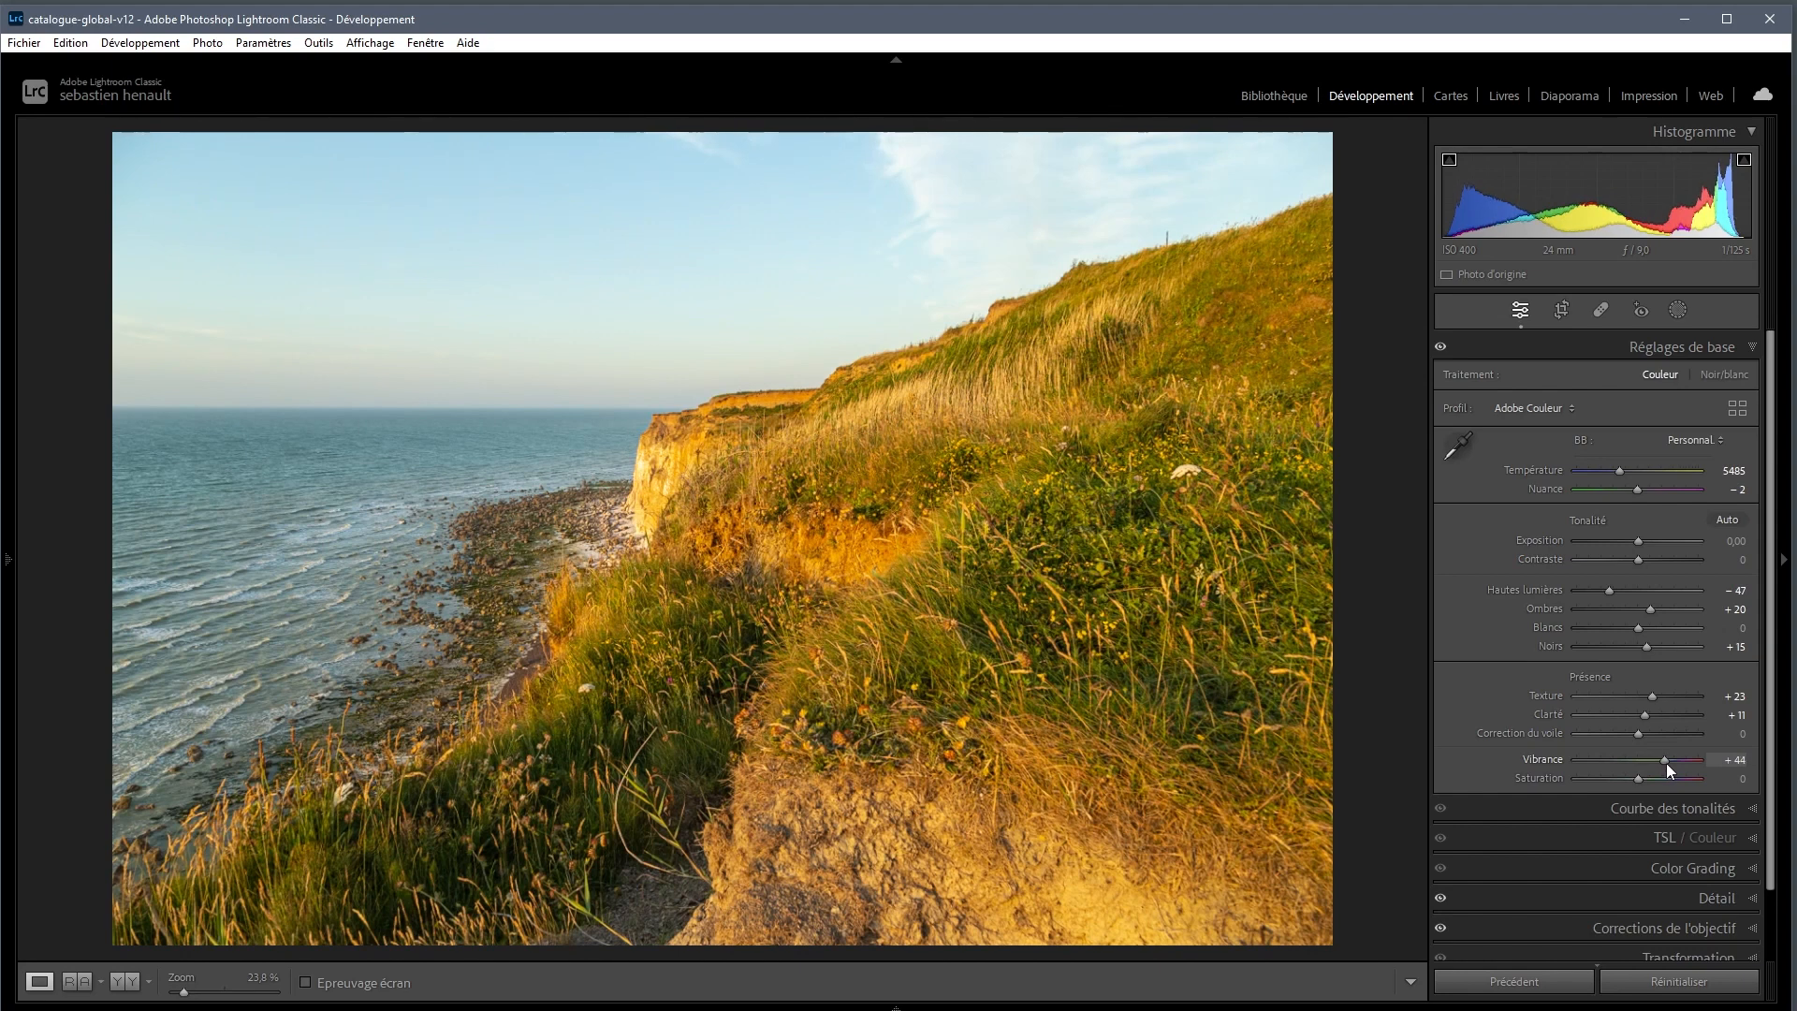
drag(1667, 763, 1668, 762)
drag(1669, 763, 1669, 762)
drag(1667, 761, 1656, 765)
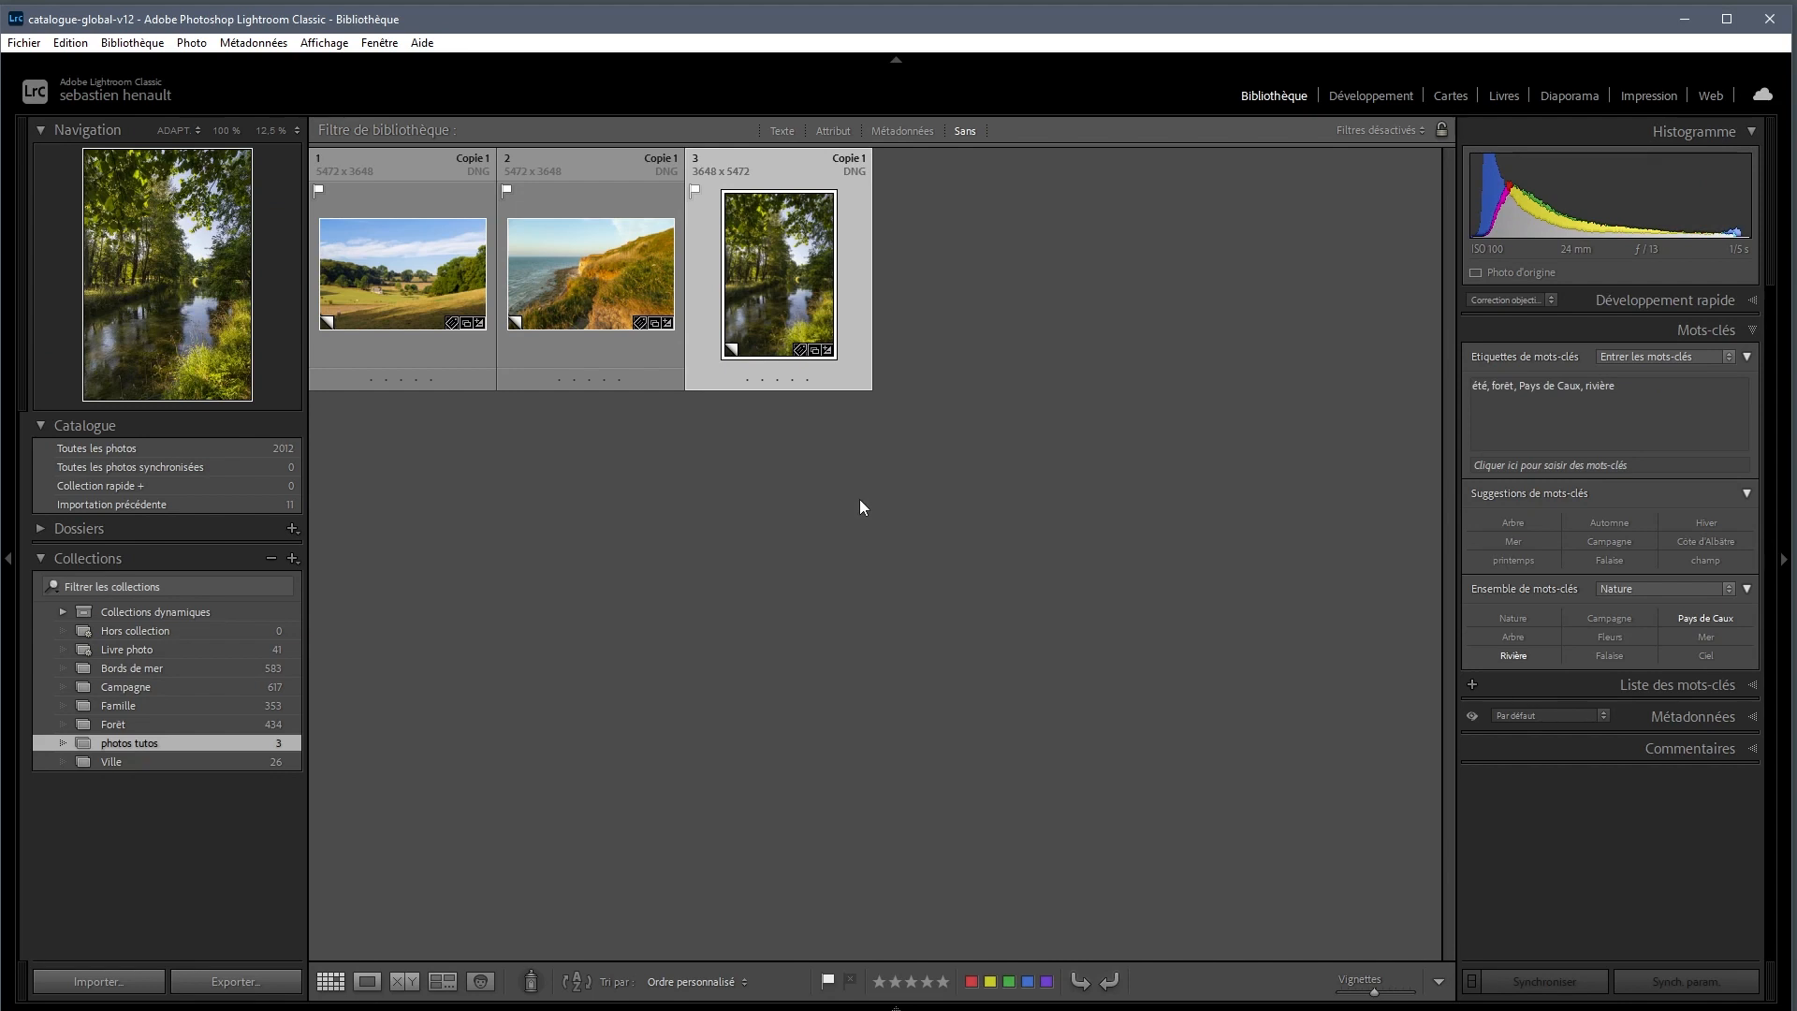
Open the forest river photo for developing, and try its Saturation at +45 before resetting it to 0.
key(d)
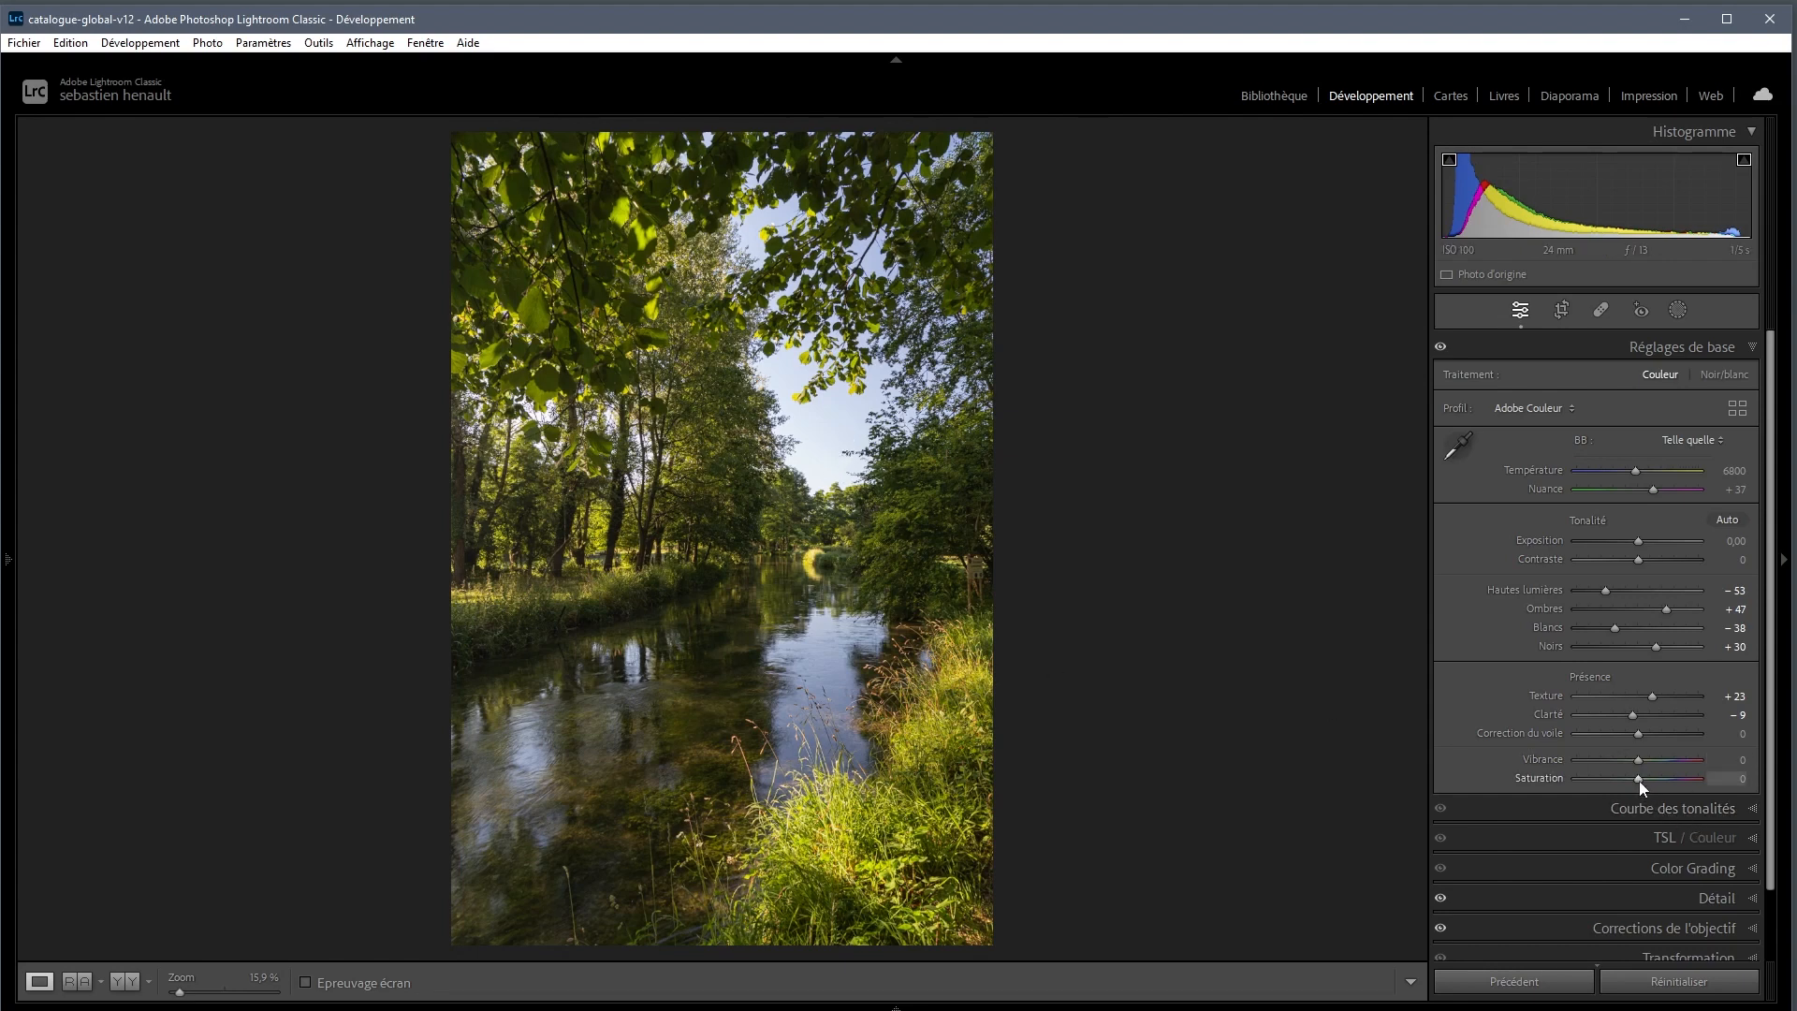
drag(1640, 780, 1665, 778)
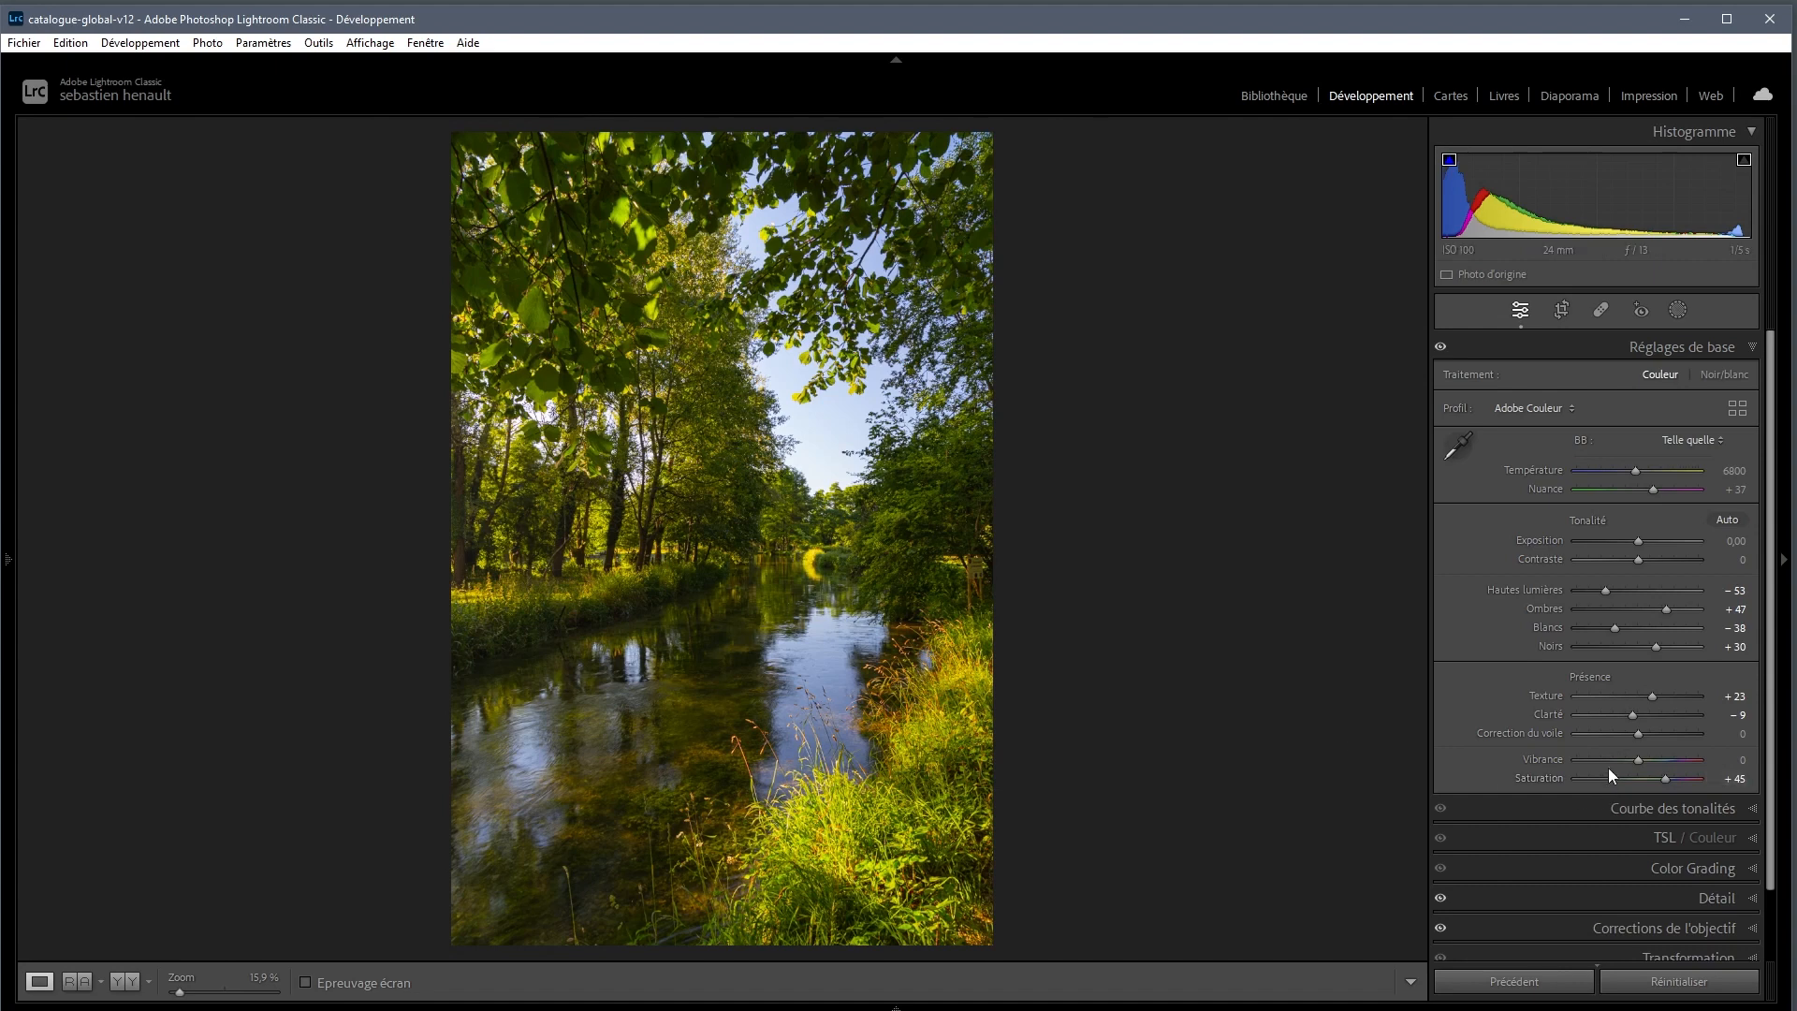
double_click(1669, 780)
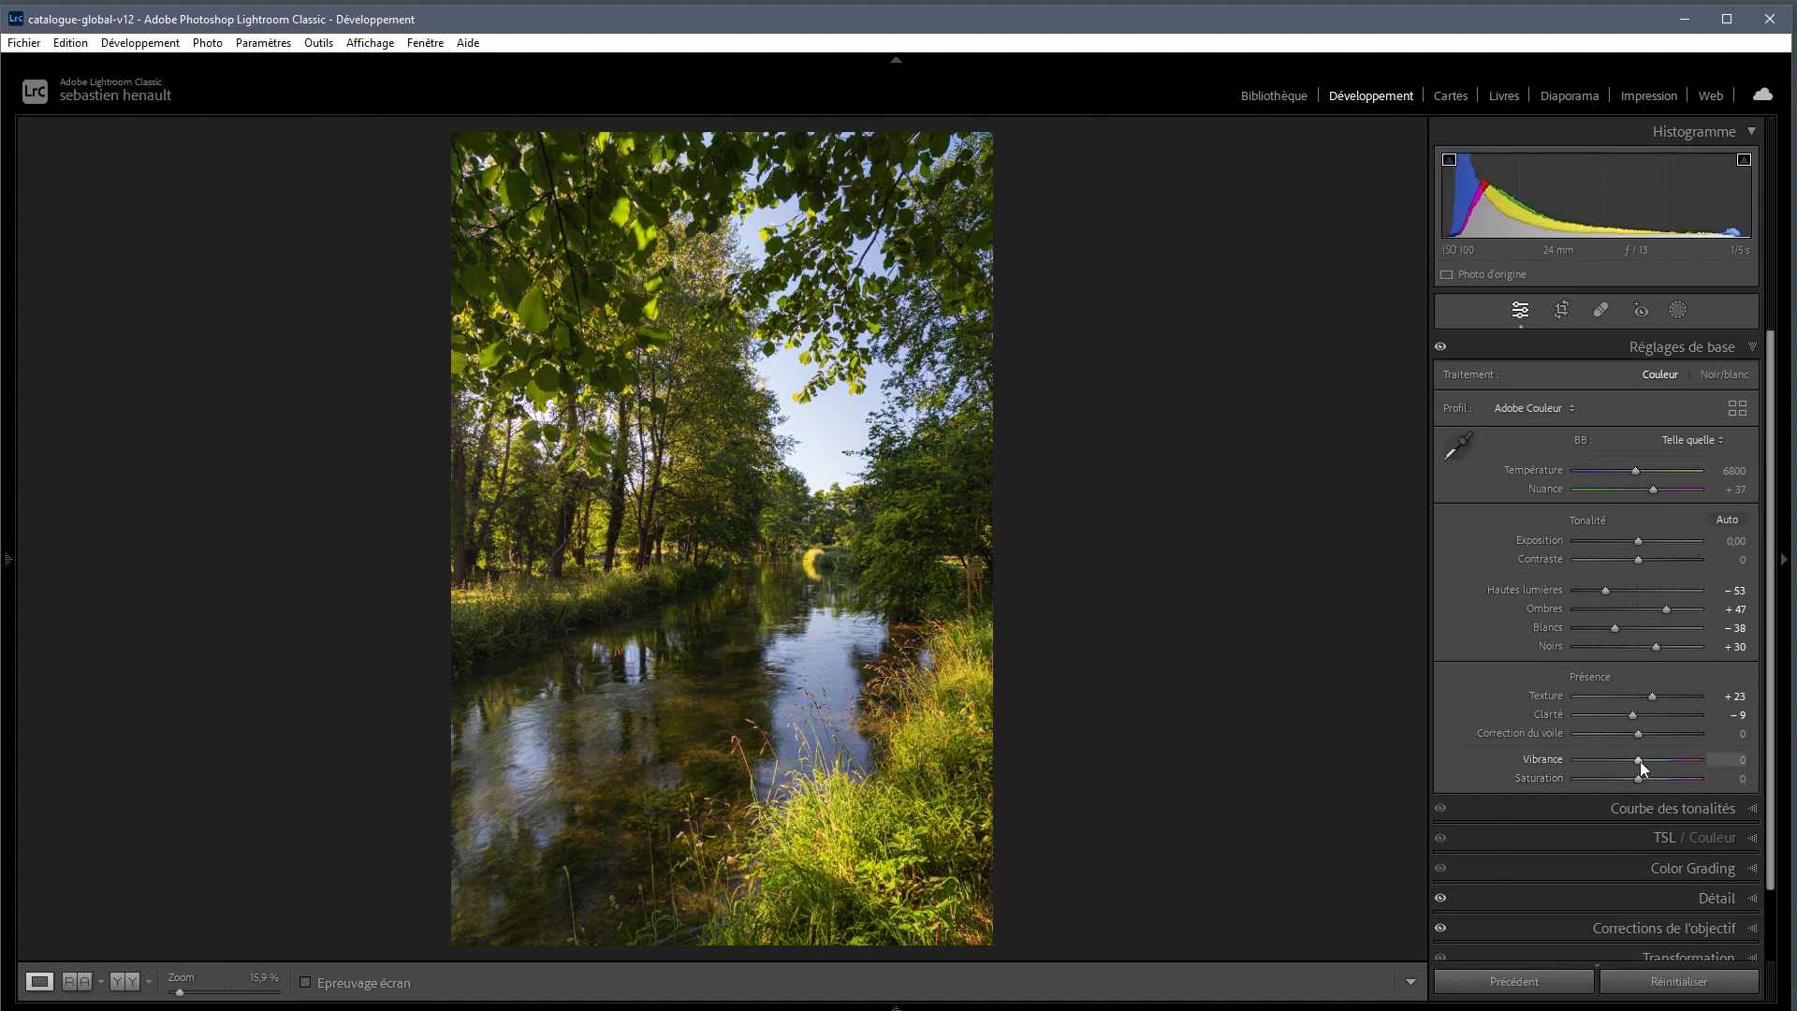
Try the river photo's Vibrance at +66 and +100, and bring it down to +53.
drag(1643, 761, 1679, 761)
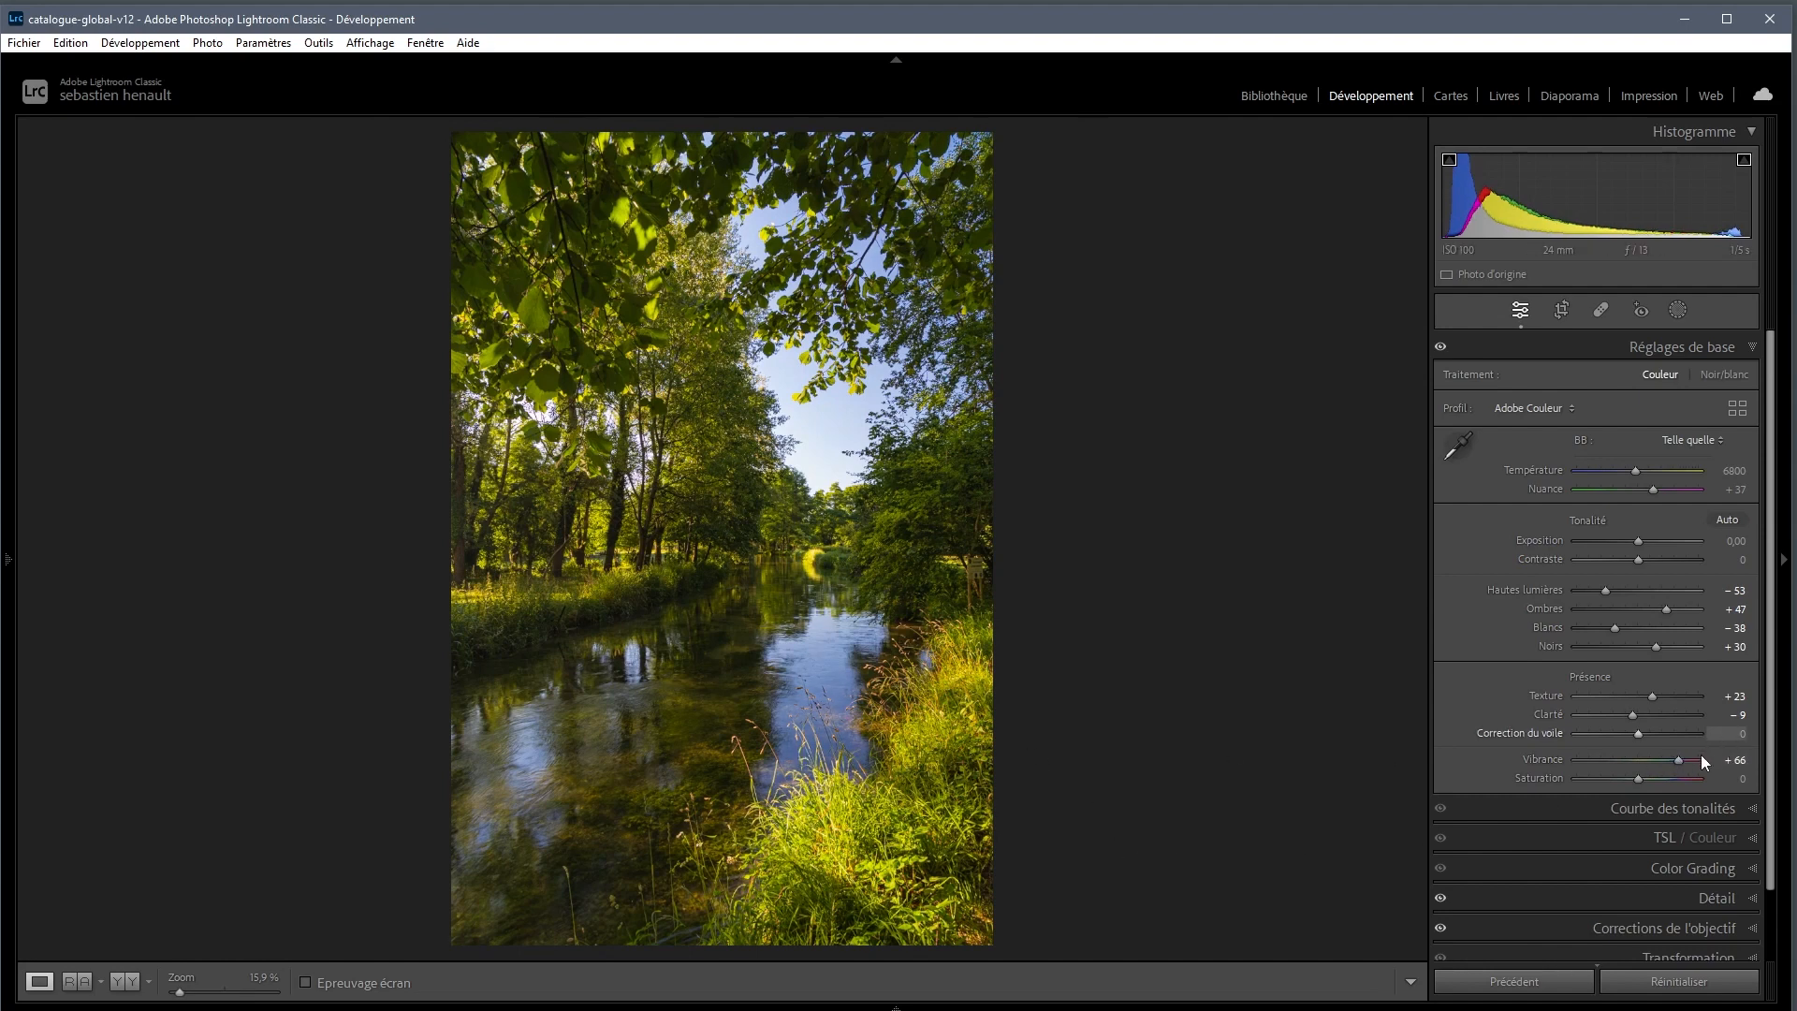
drag(1679, 762, 1711, 759)
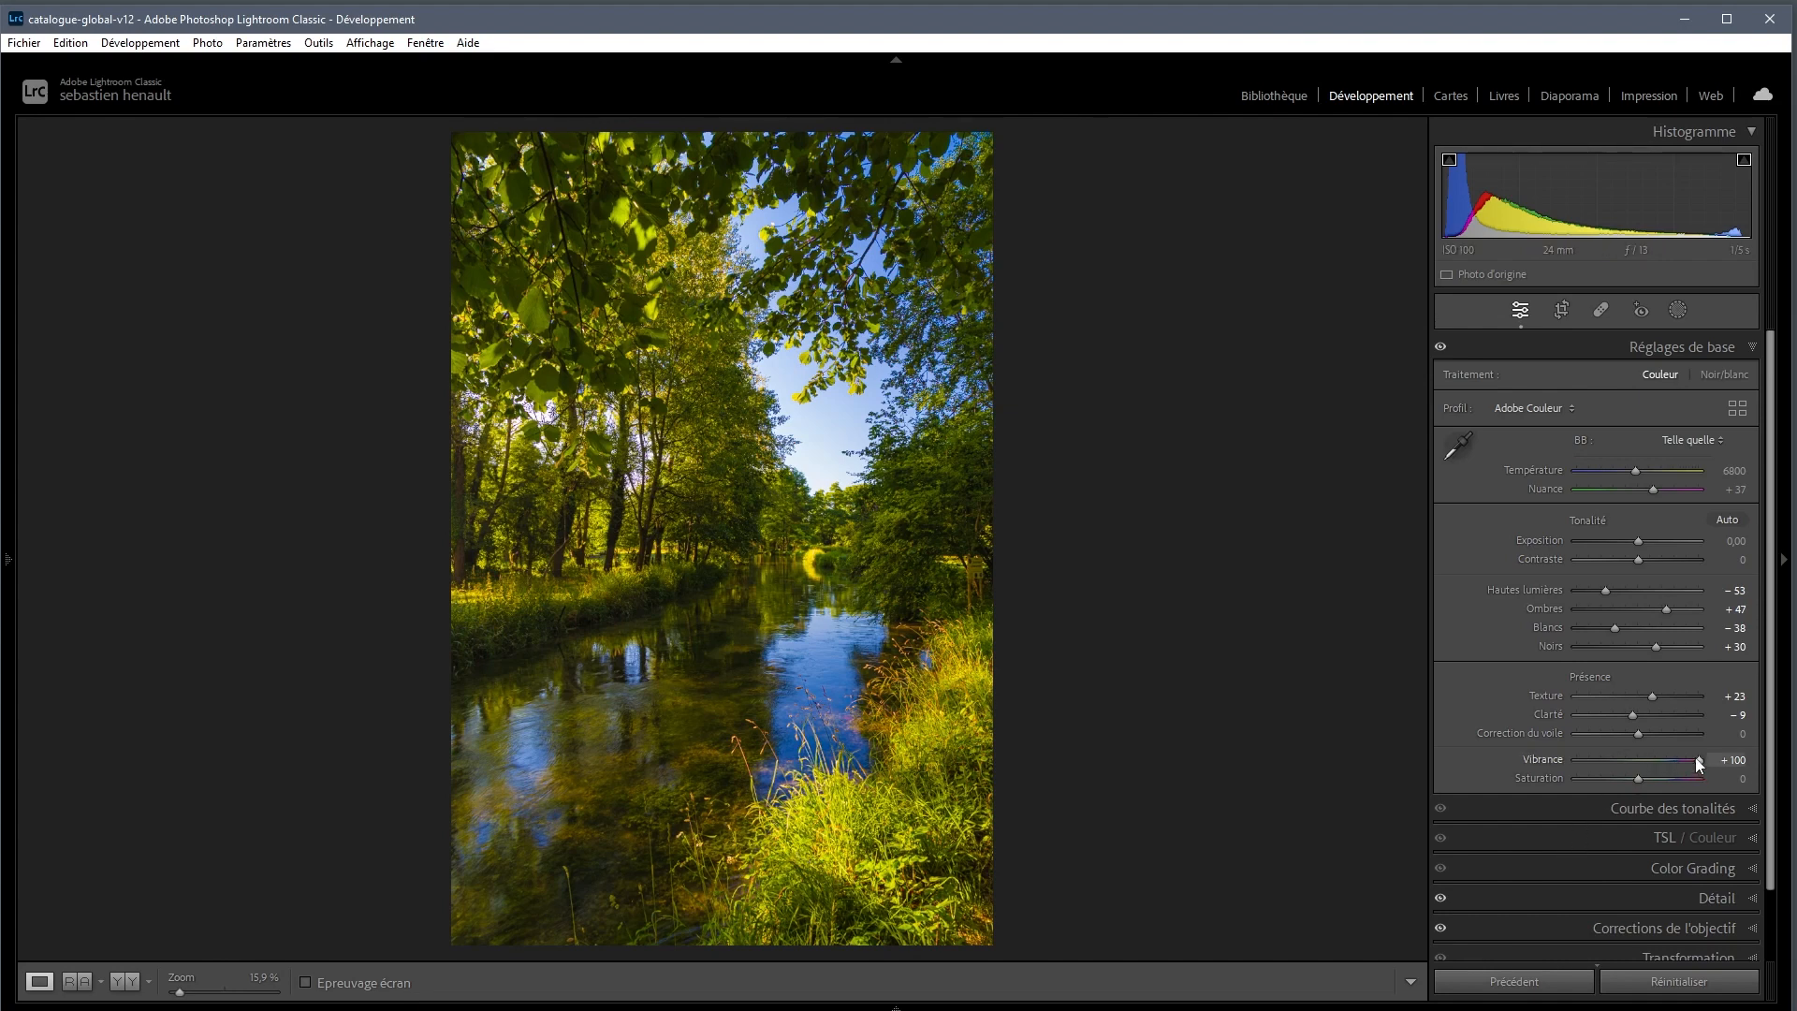
drag(1691, 762, 1670, 762)
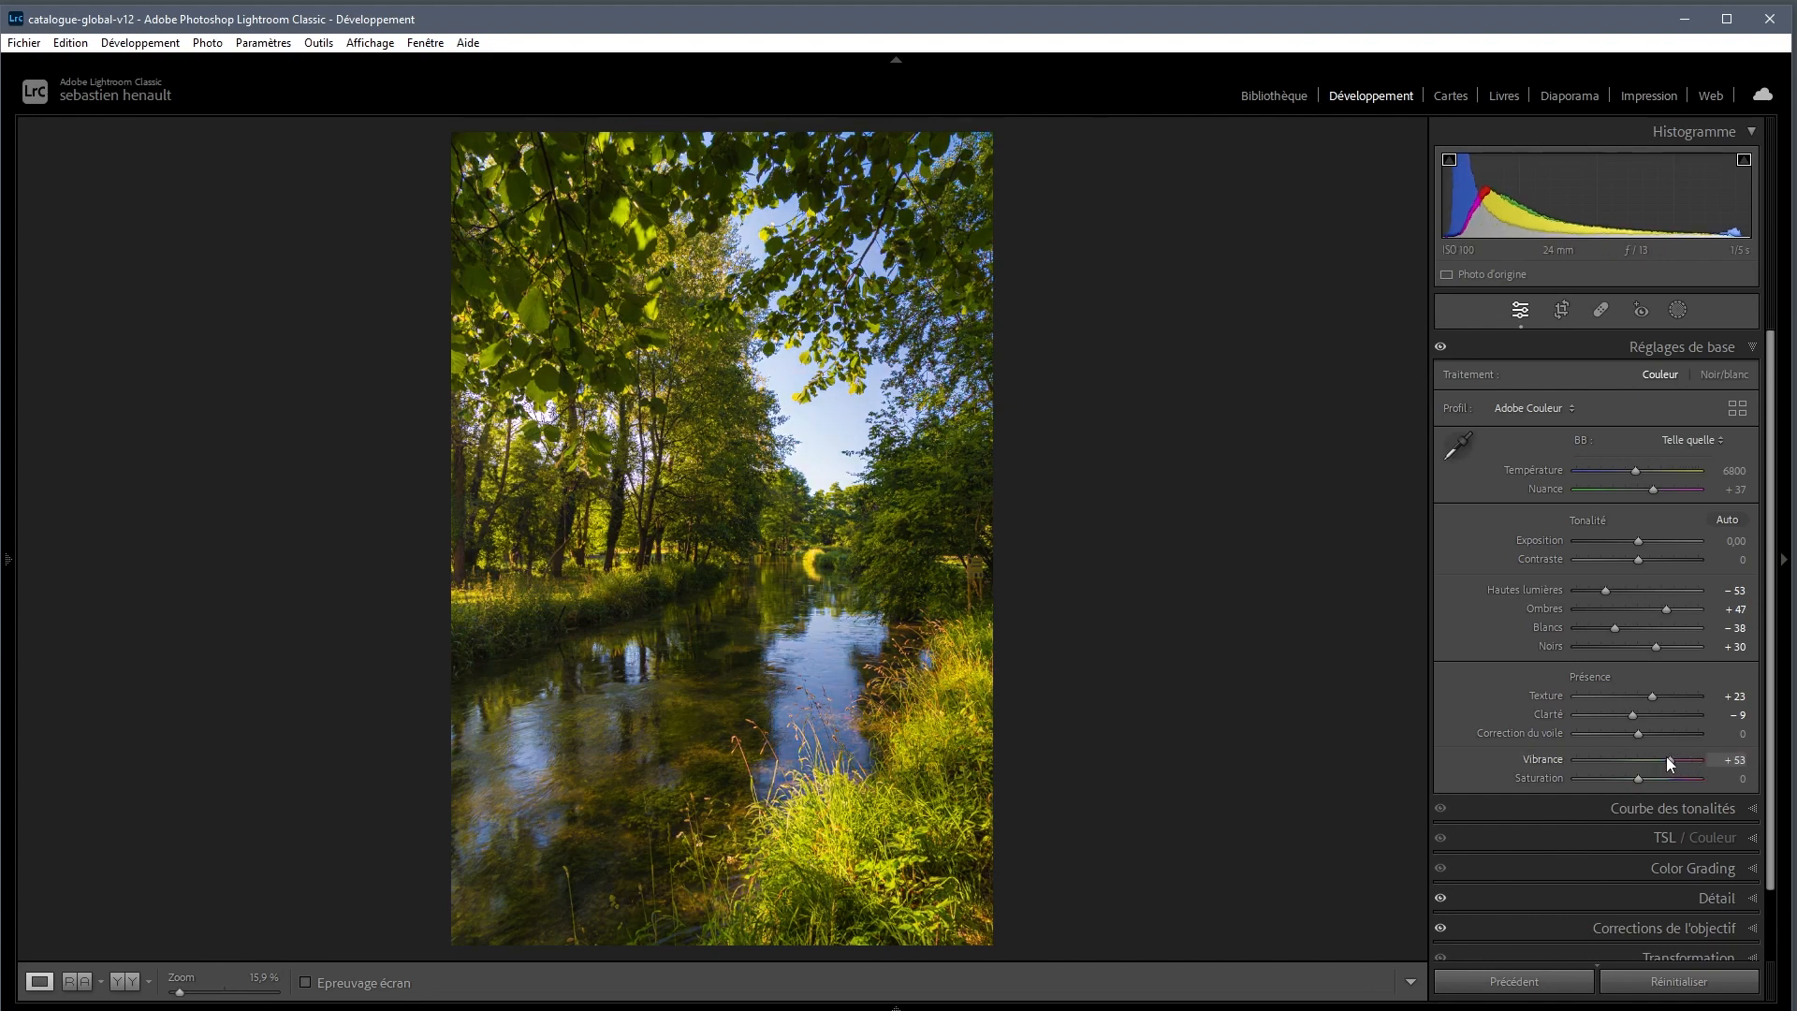